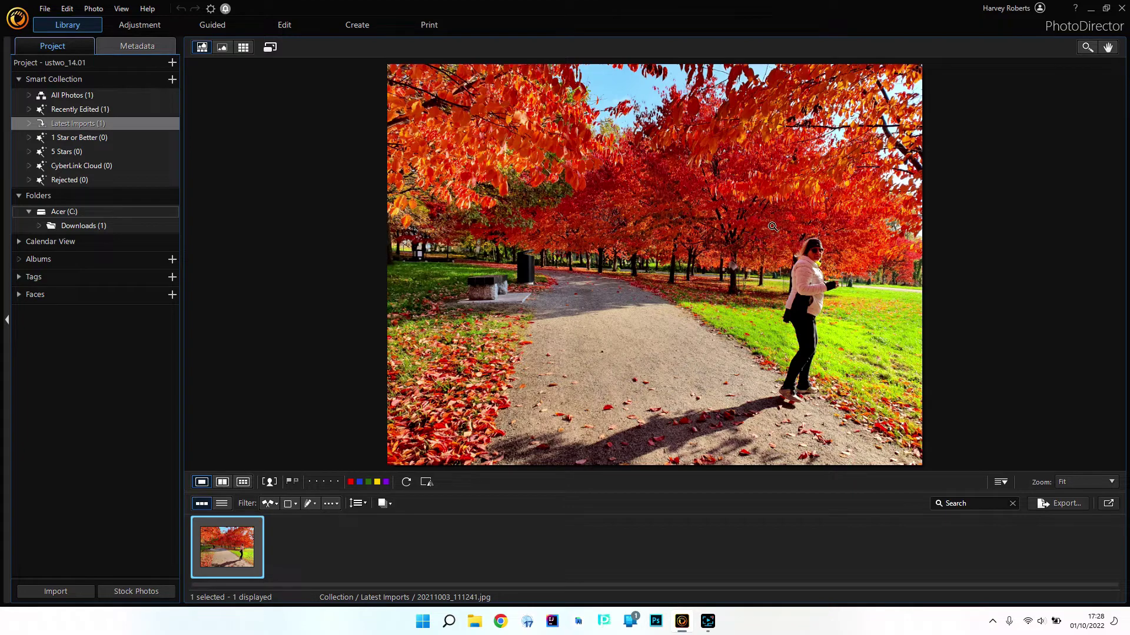
Step: Inspect the autumn park photo at magnifications up to 50%, returning to the full view
left_click(1087, 47)
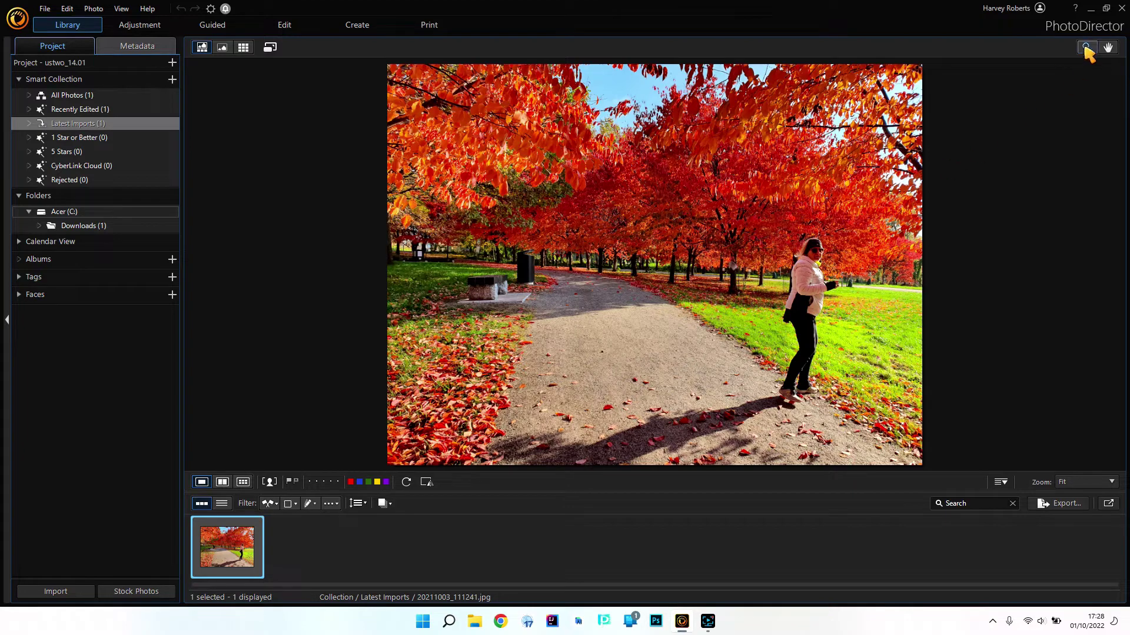
left_click(735, 270)
left_click(740, 274)
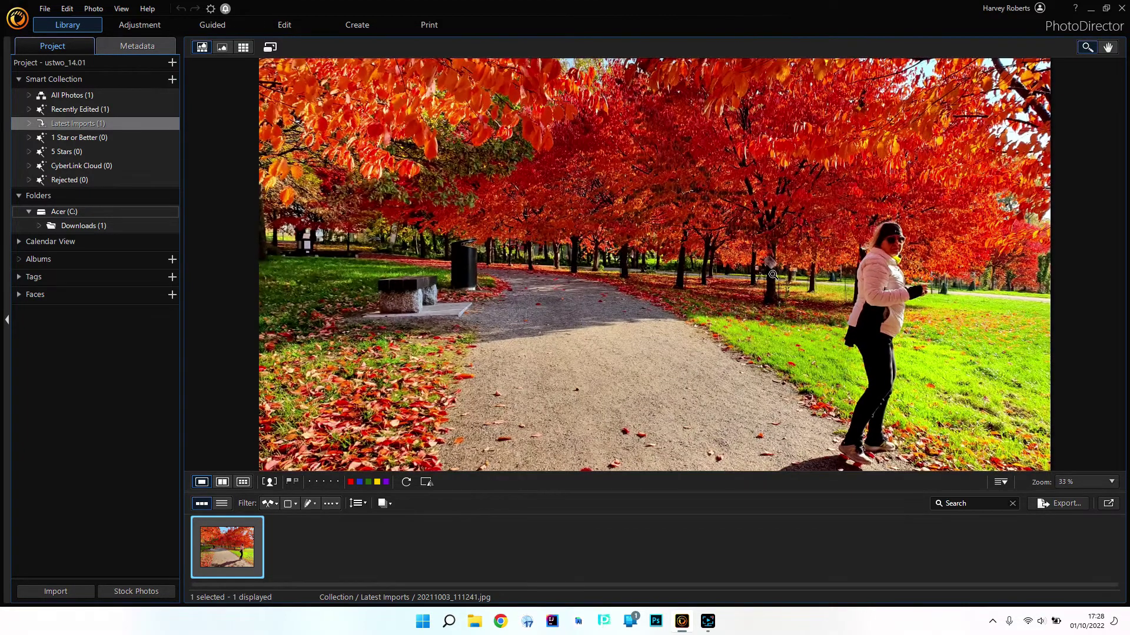
left_click(776, 272)
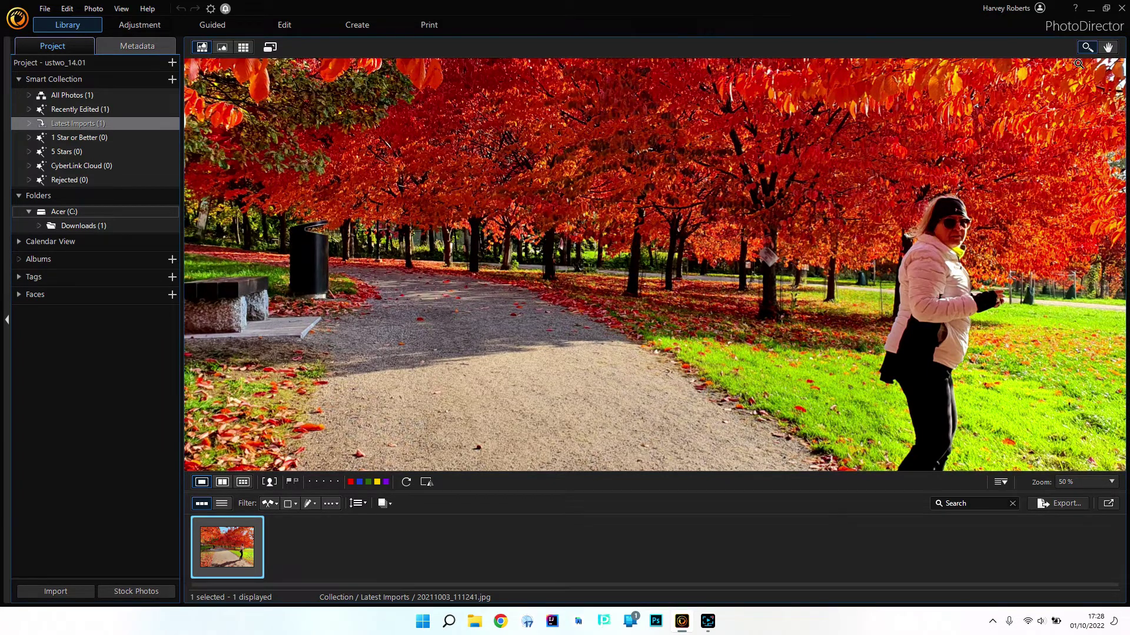
left_click(740, 285, "alt")
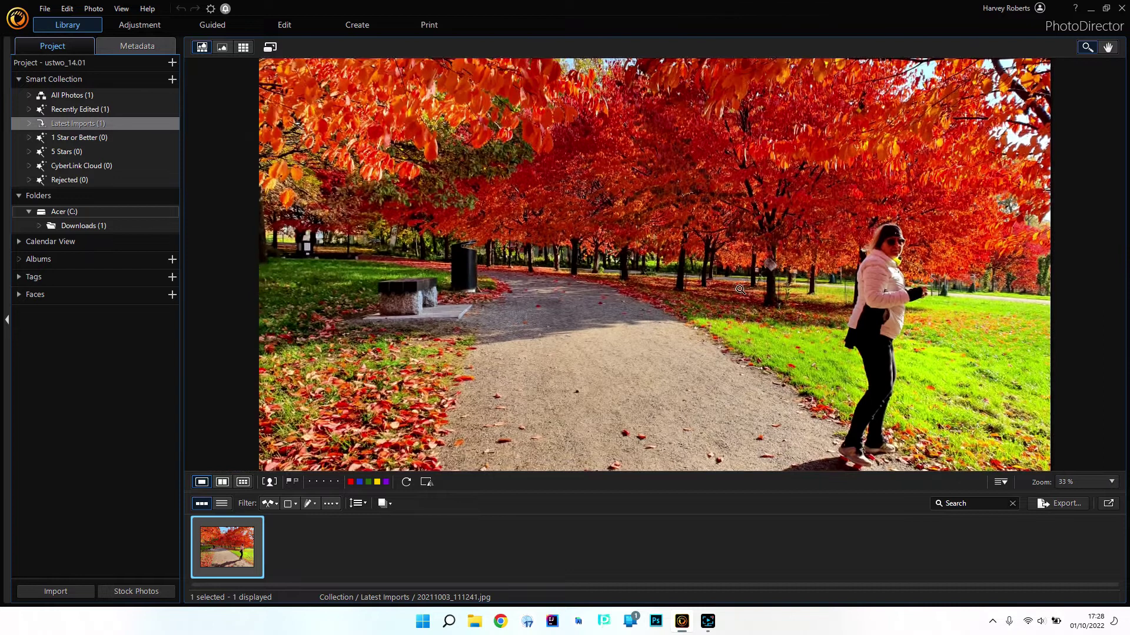
left_click(739, 290, "alt")
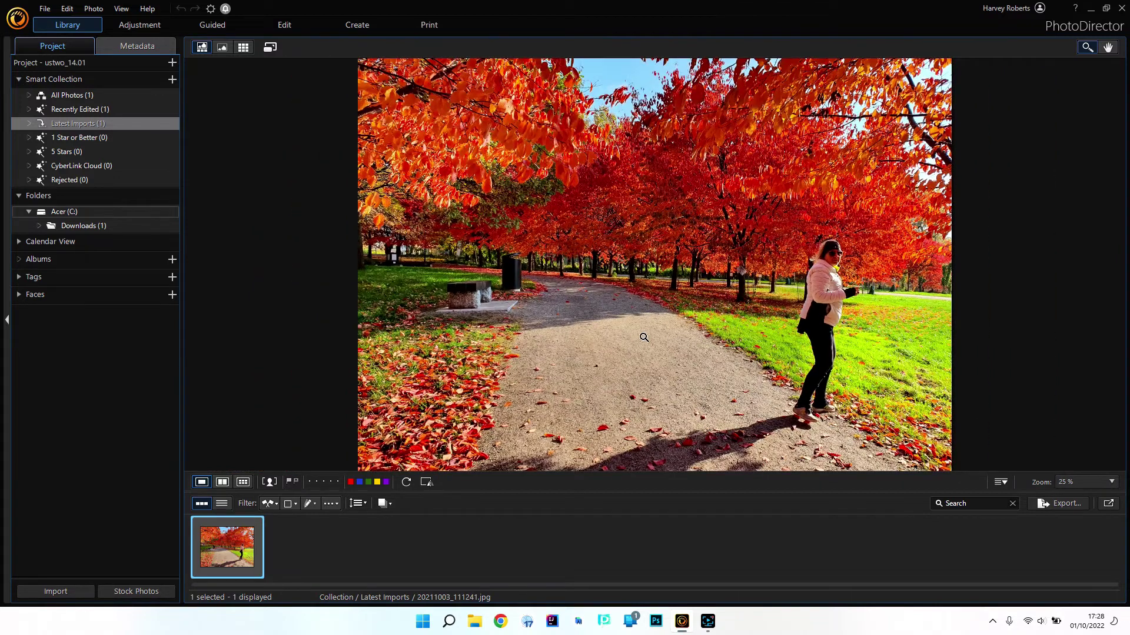
left_click(649, 304, "alt")
left_click(1109, 47)
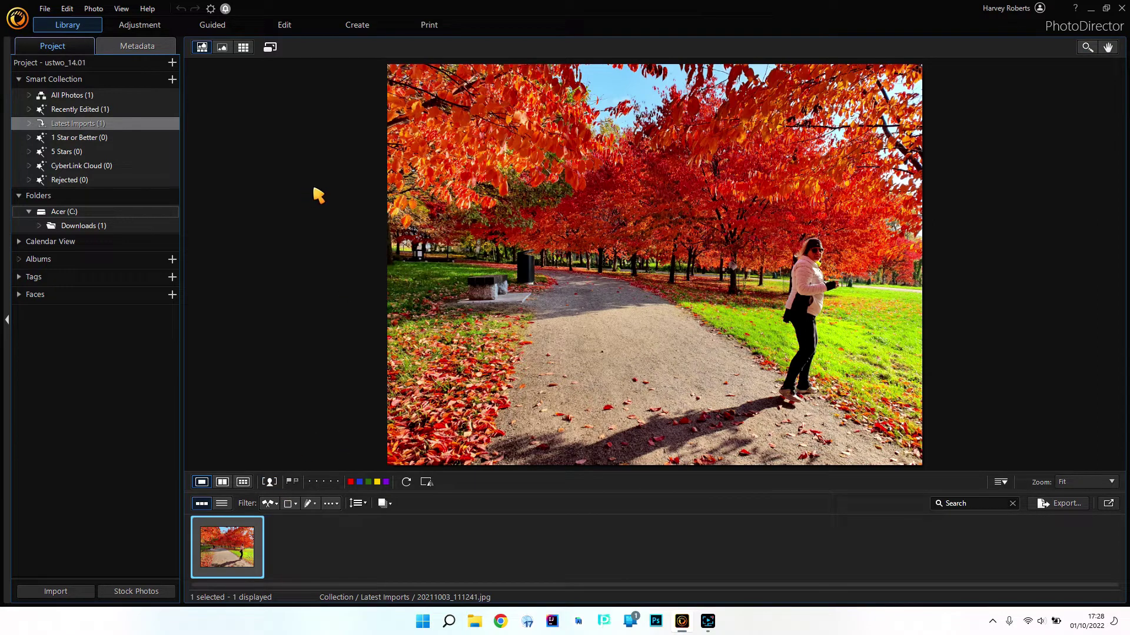
Step: Open the photo for layer editing and try to move the Background layer in the layer order
left_click(291, 29)
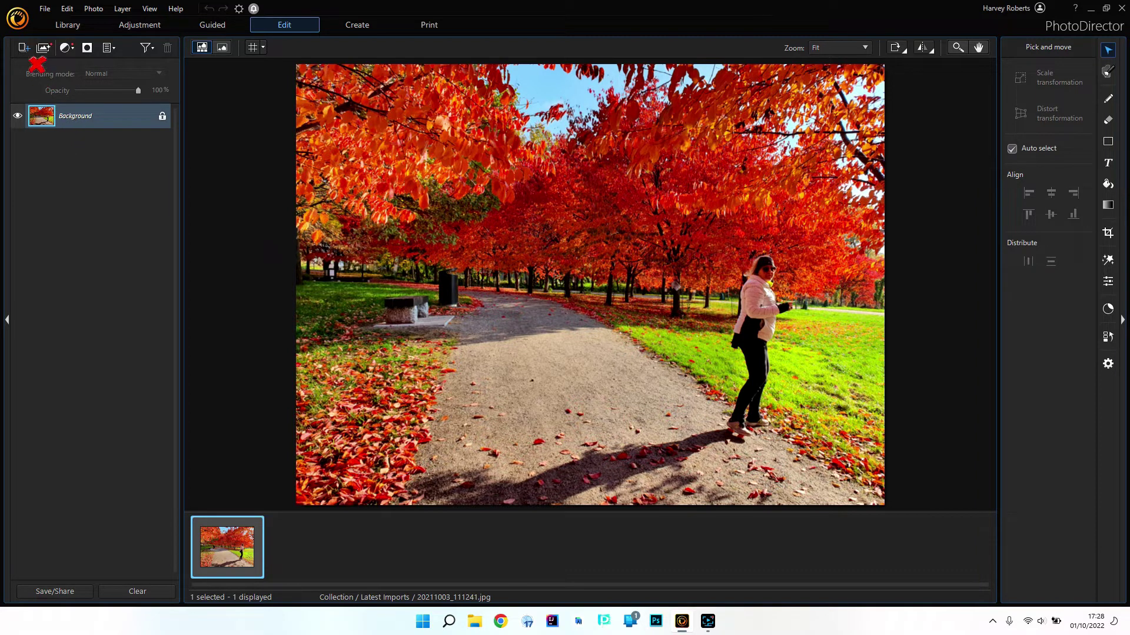
left_click_drag(75, 125, 74, 118)
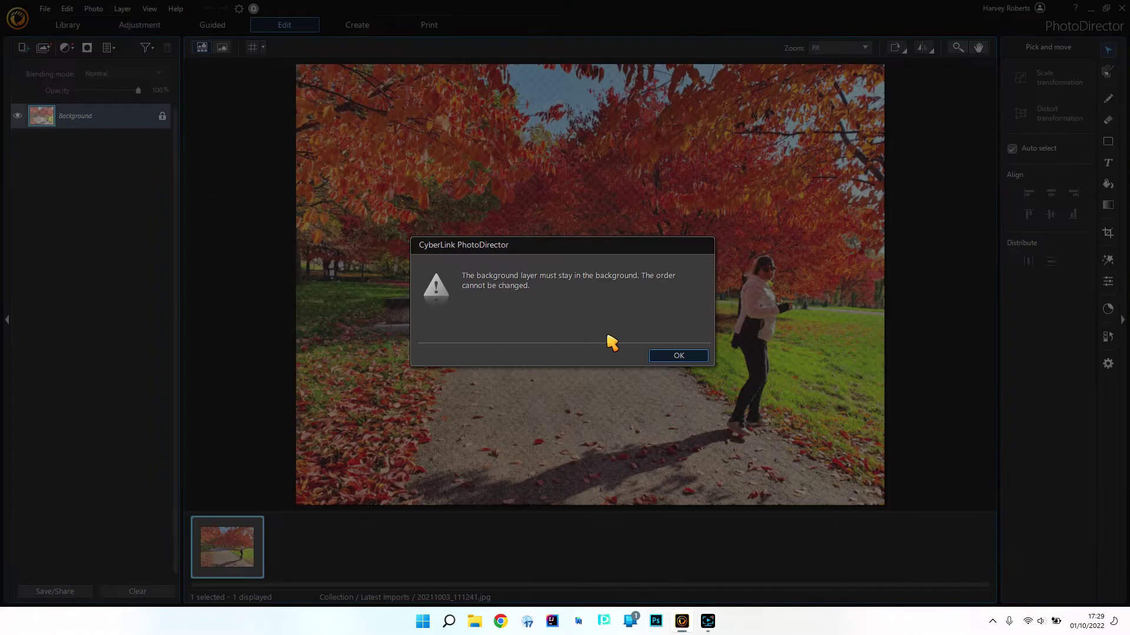
left_click(652, 359)
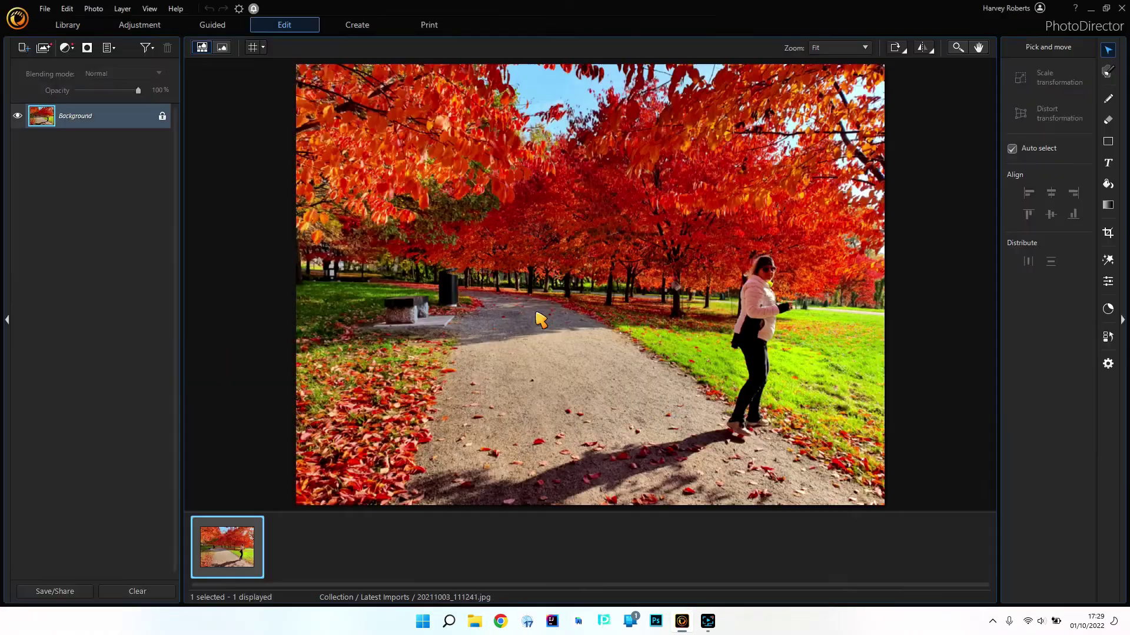
right_click(76, 116)
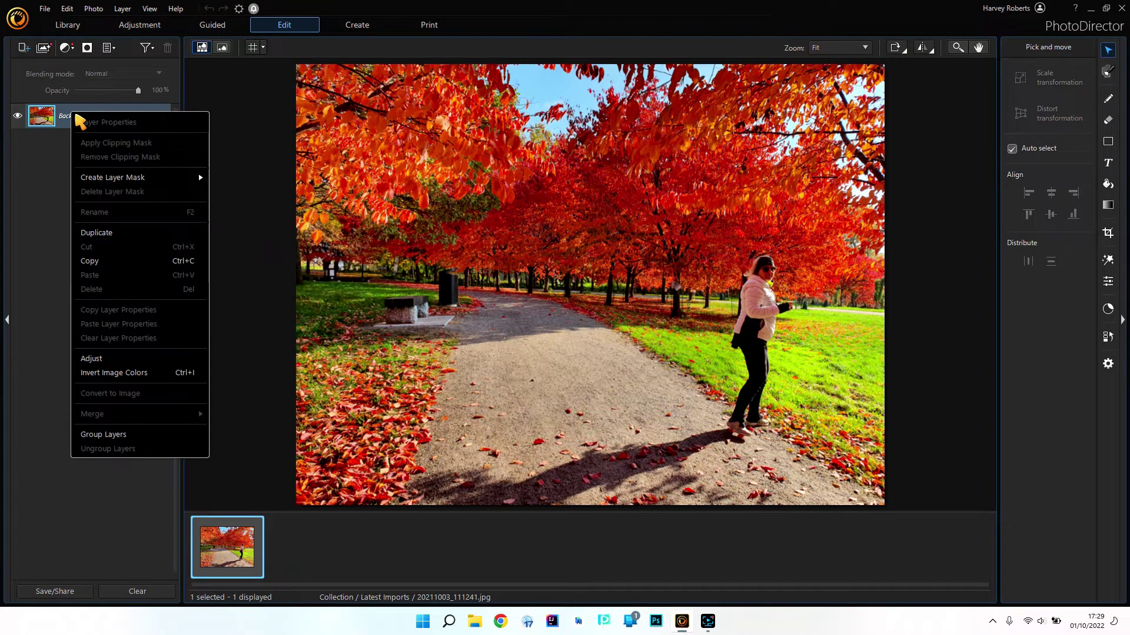
left_click(59, 150)
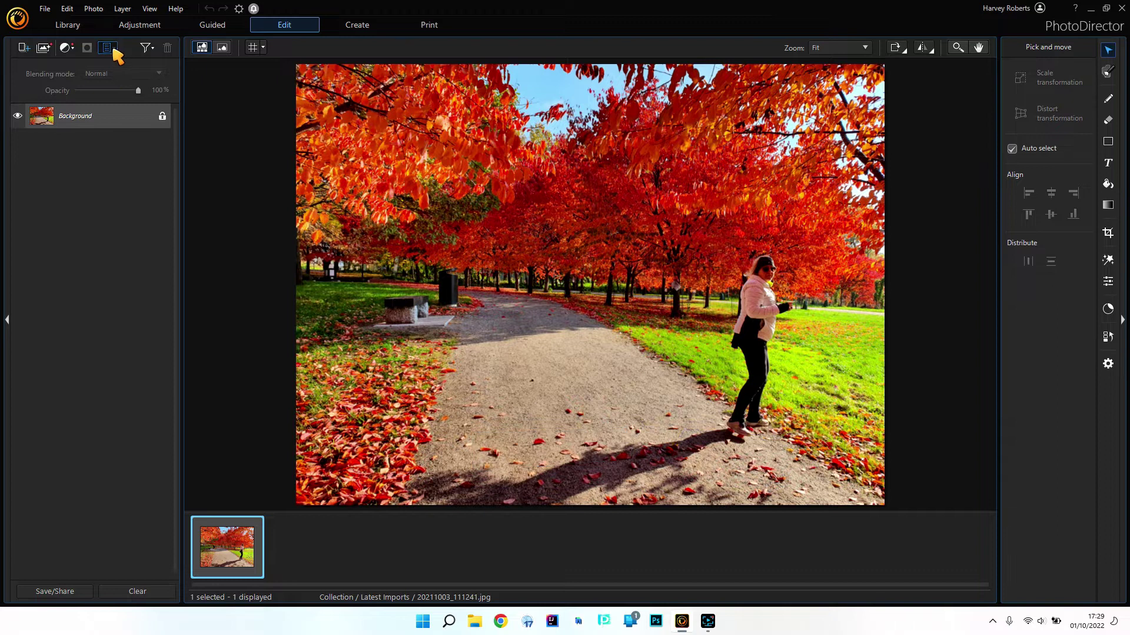
left_click(113, 49)
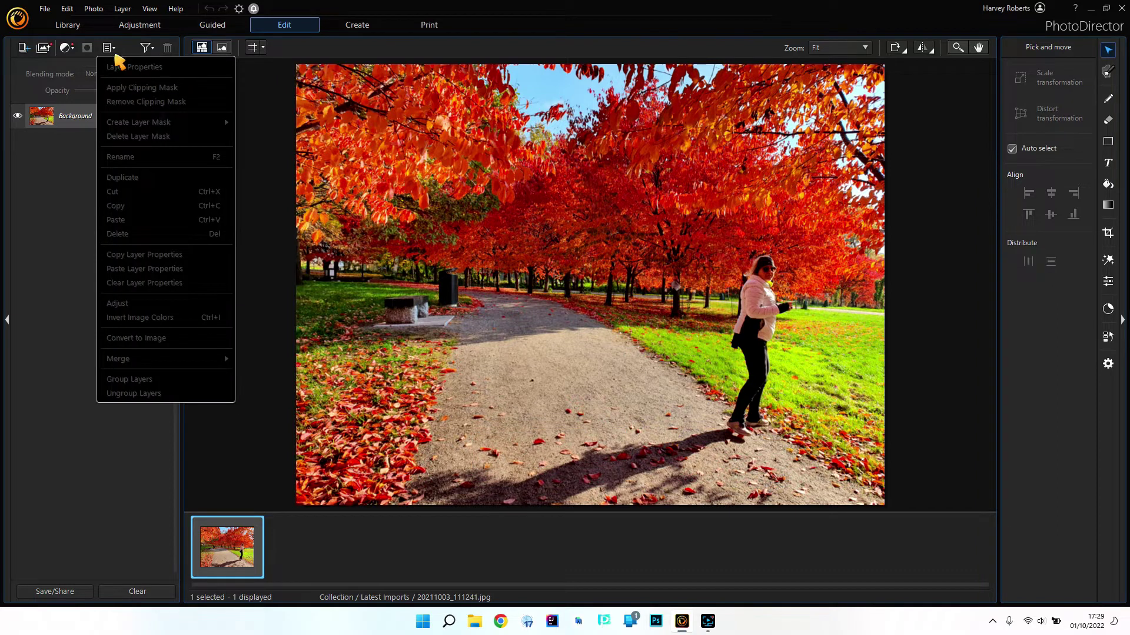
left_click(76, 224)
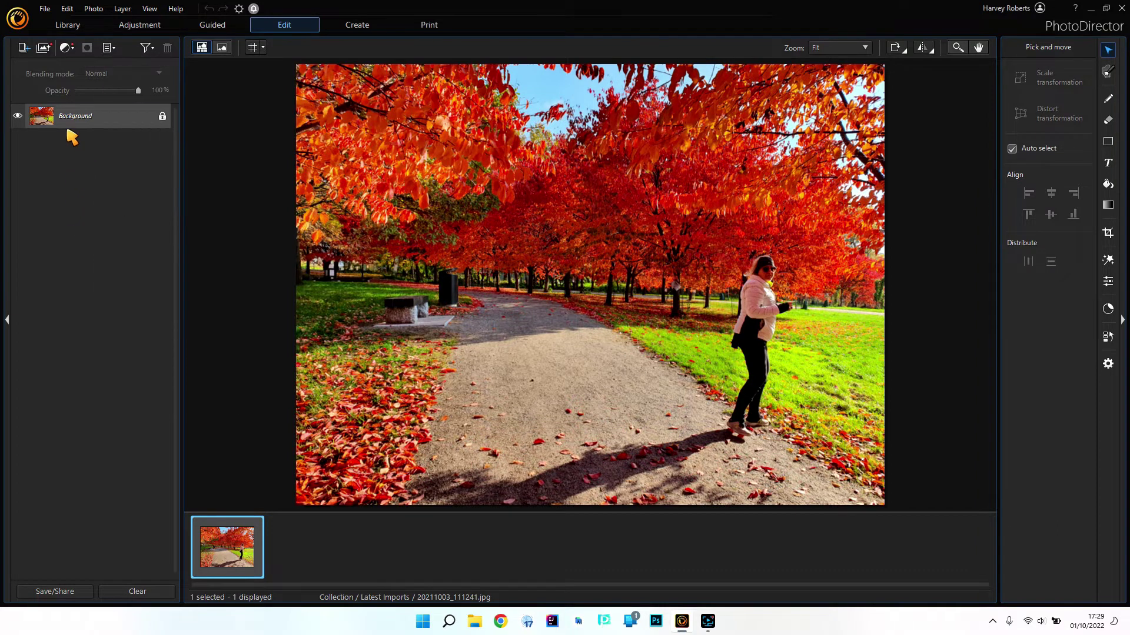
Step: Duplicate the Background layer and hide the original
left_click(113, 49)
left_click(128, 178)
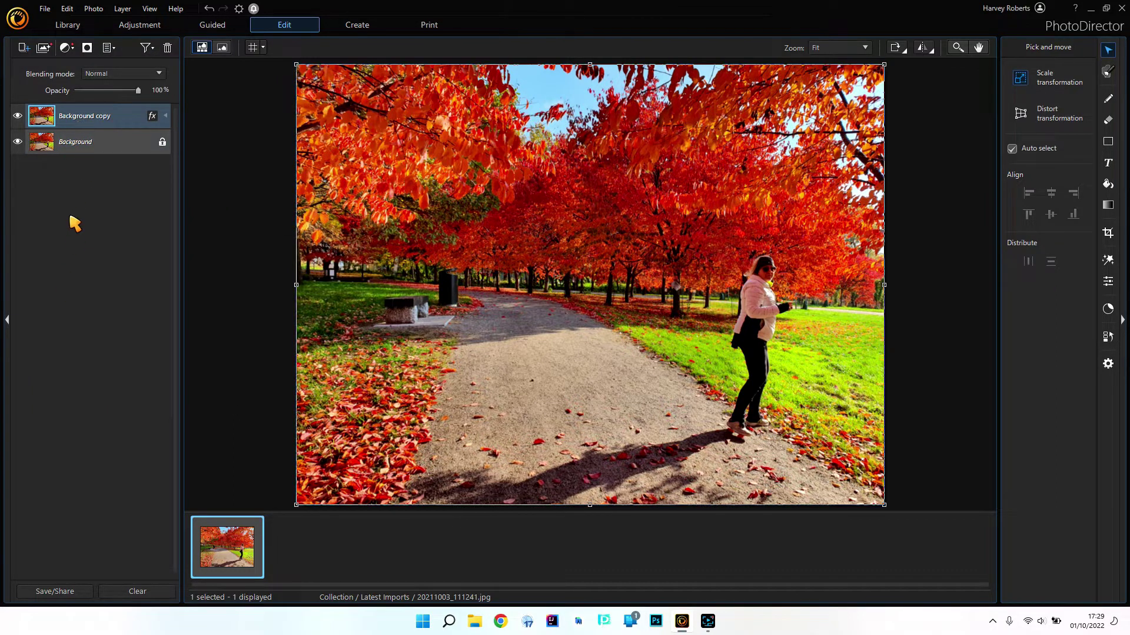
left_click(18, 142)
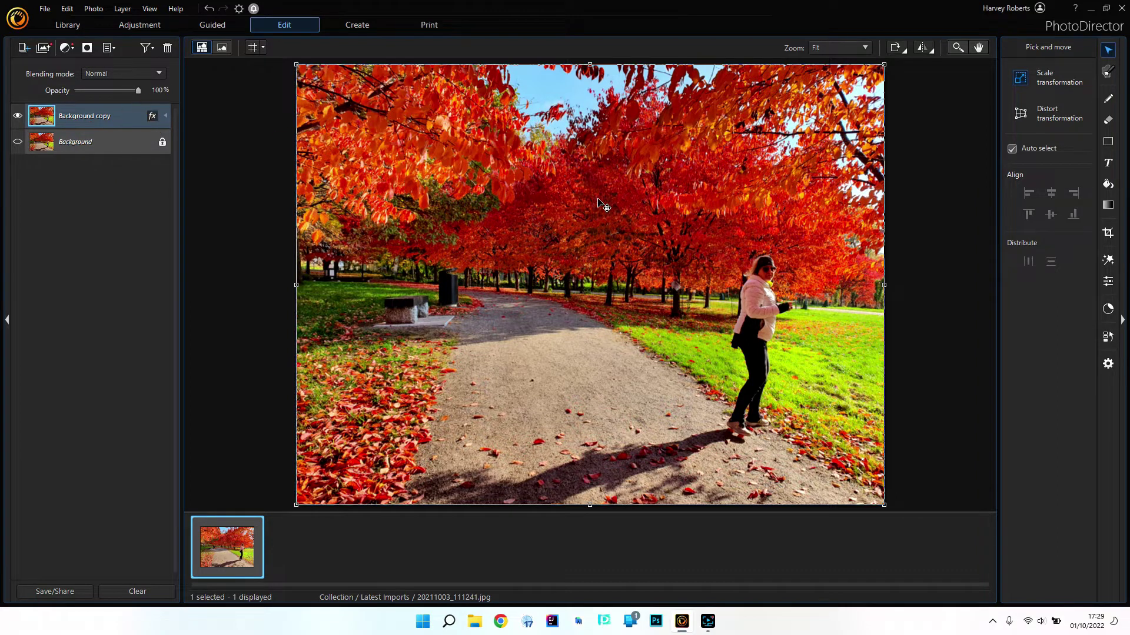
Step: Start the guided Smart Patch tool on the duplicated layer
left_click(1110, 261)
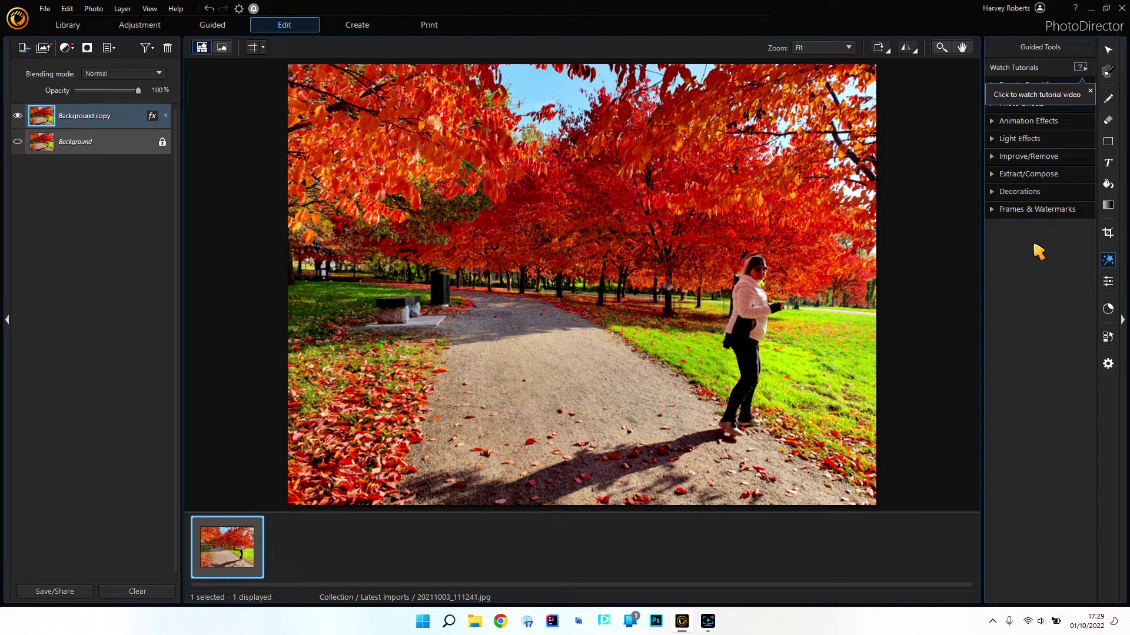
left_click(993, 160)
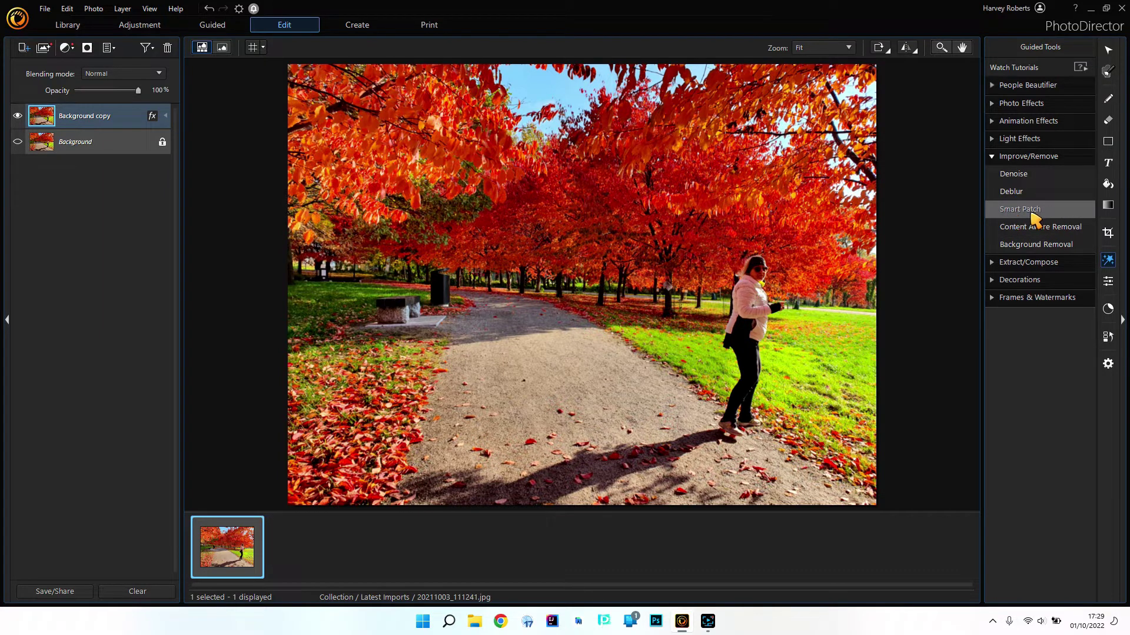
left_click(1030, 216)
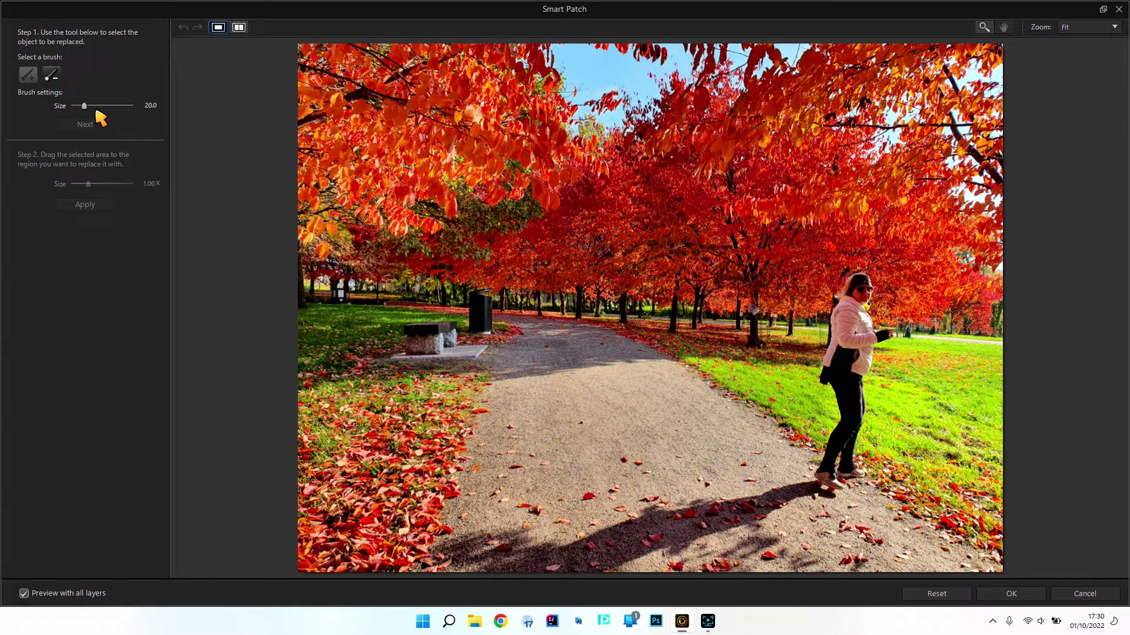
mouse_move(441, 334)
left_mouse_down()
mouse_move(452, 327)
mouse_move(413, 343)
mouse_move(448, 339)
mouse_move(454, 356)
mouse_move(453, 318)
mouse_move(442, 352)
mouse_move(396, 328)
mouse_move(418, 348)
mouse_move(420, 333)
mouse_move(477, 306)
left_mouse_up()
left_click(50, 75)
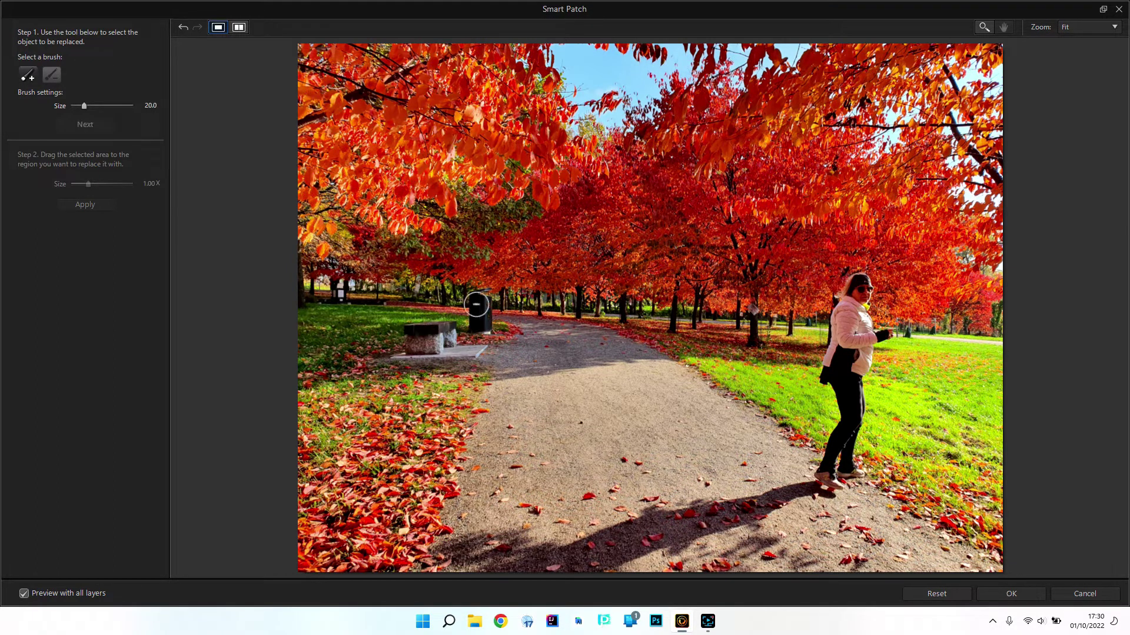
left_click(27, 75)
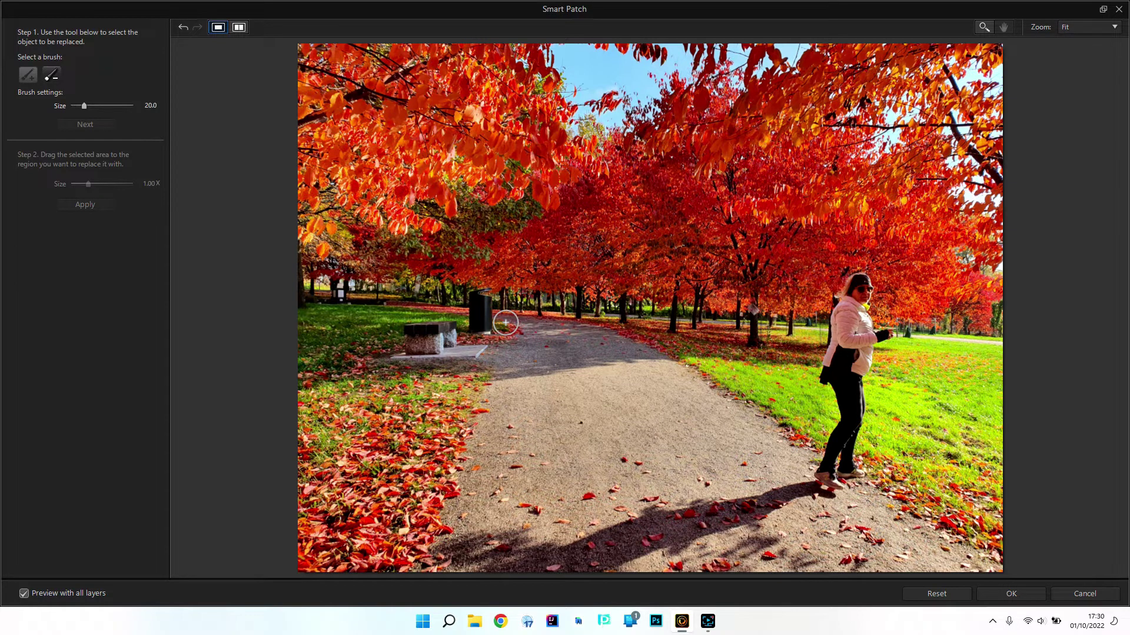
key("ctrl+z")
Step: Select the black bin behind the stone bench and patch it with the path and tree area just beside it
mouse_move(478, 328)
left_mouse_down()
mouse_move(476, 299)
mouse_move(491, 292)
mouse_move(473, 317)
left_mouse_up()
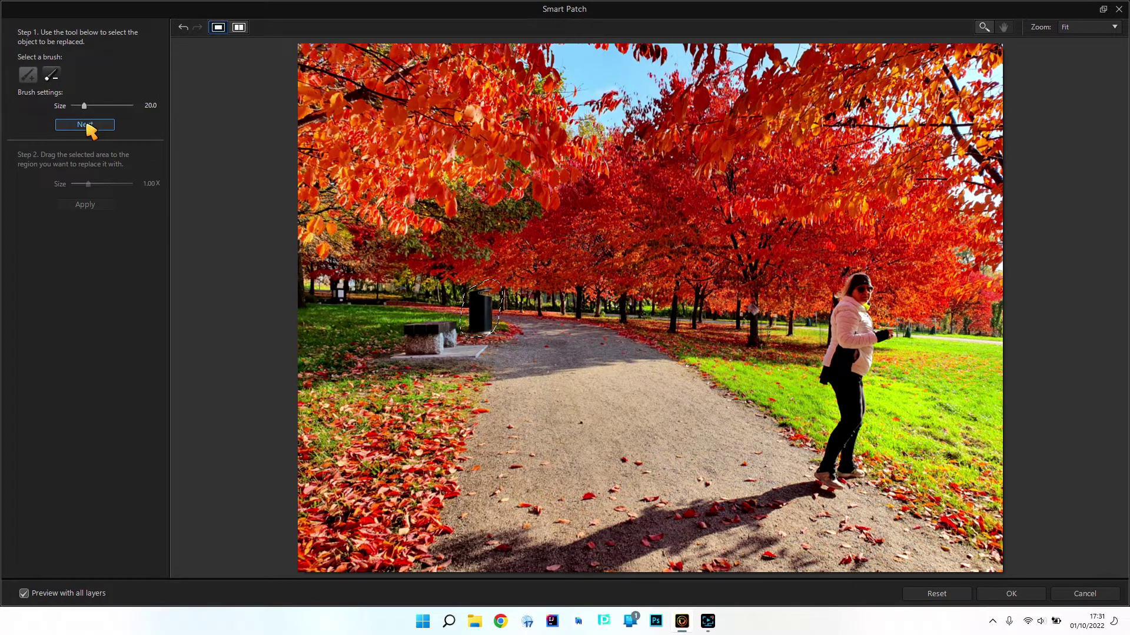
left_click(86, 126)
left_click_drag(484, 318, 526, 323)
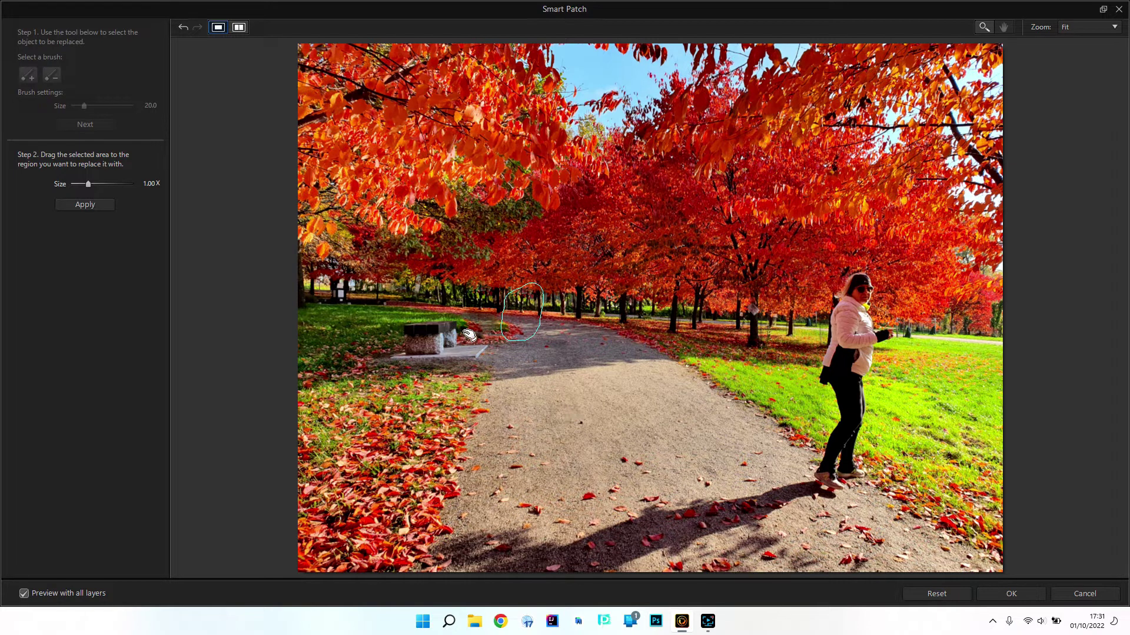
left_click(91, 206)
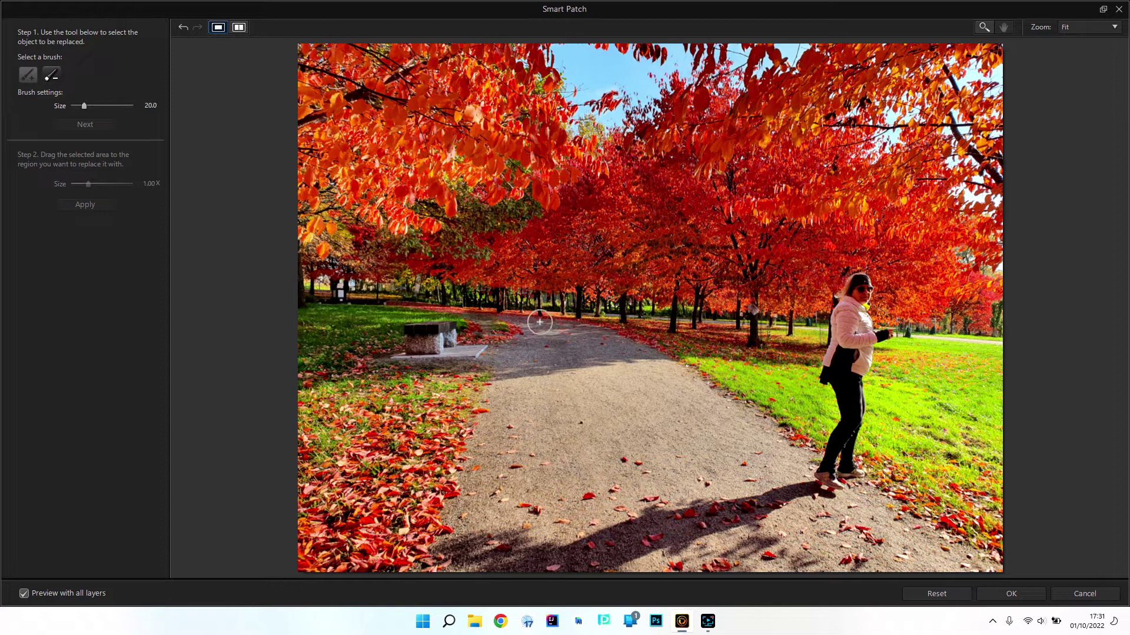
Step: Undo the bin patch along with its source placement and selection
key("z")
key("ctrl+z")
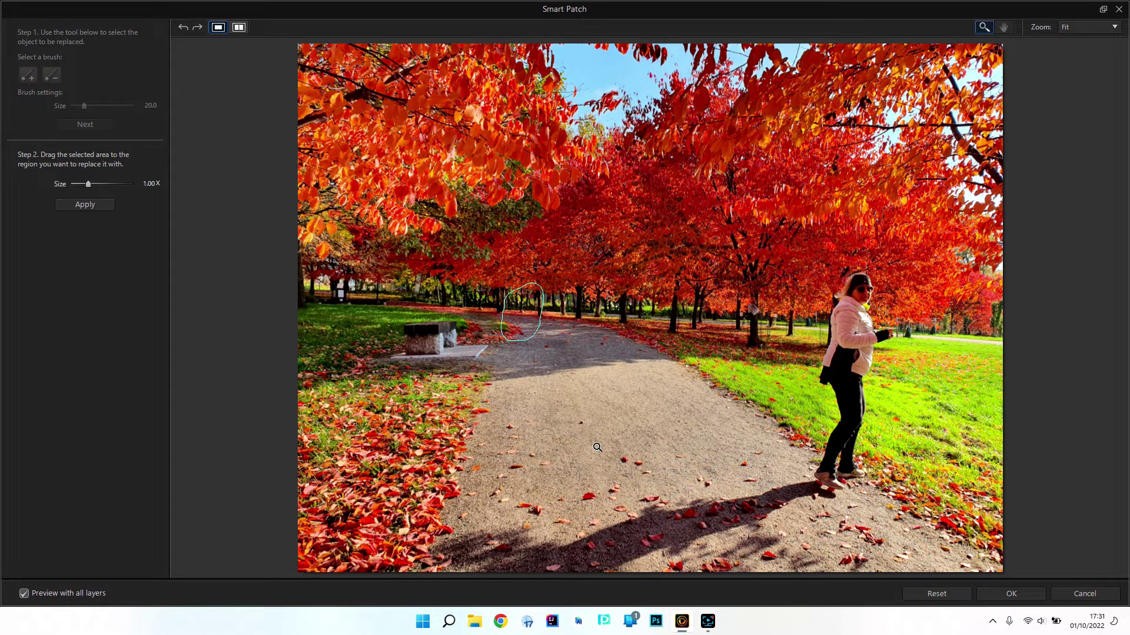
key("ctrl+z")
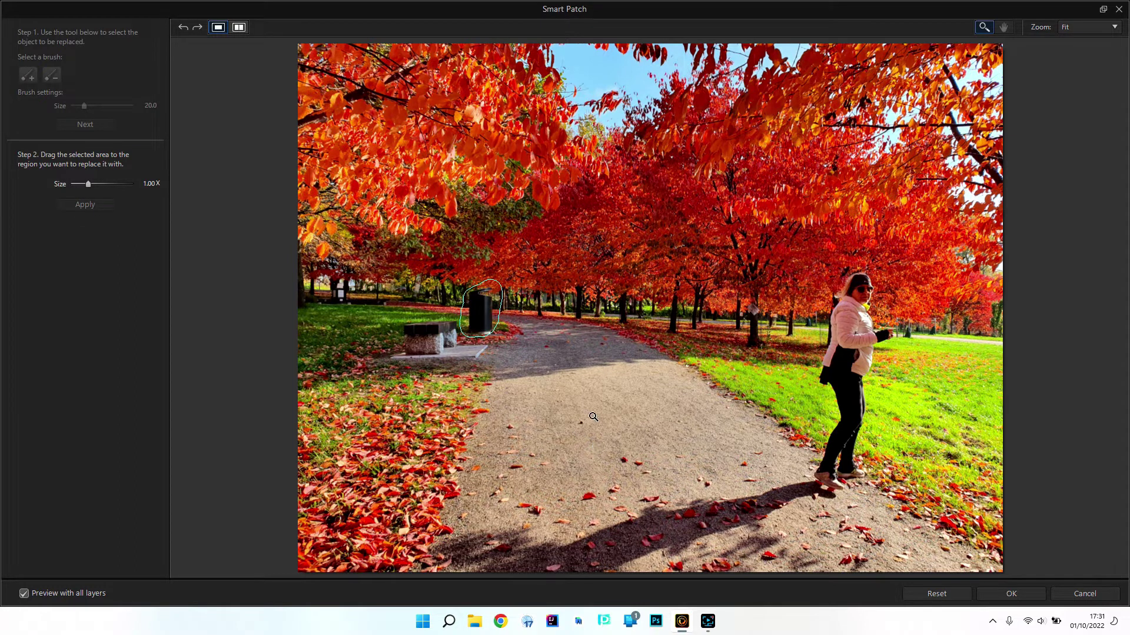
key("ctrl+z")
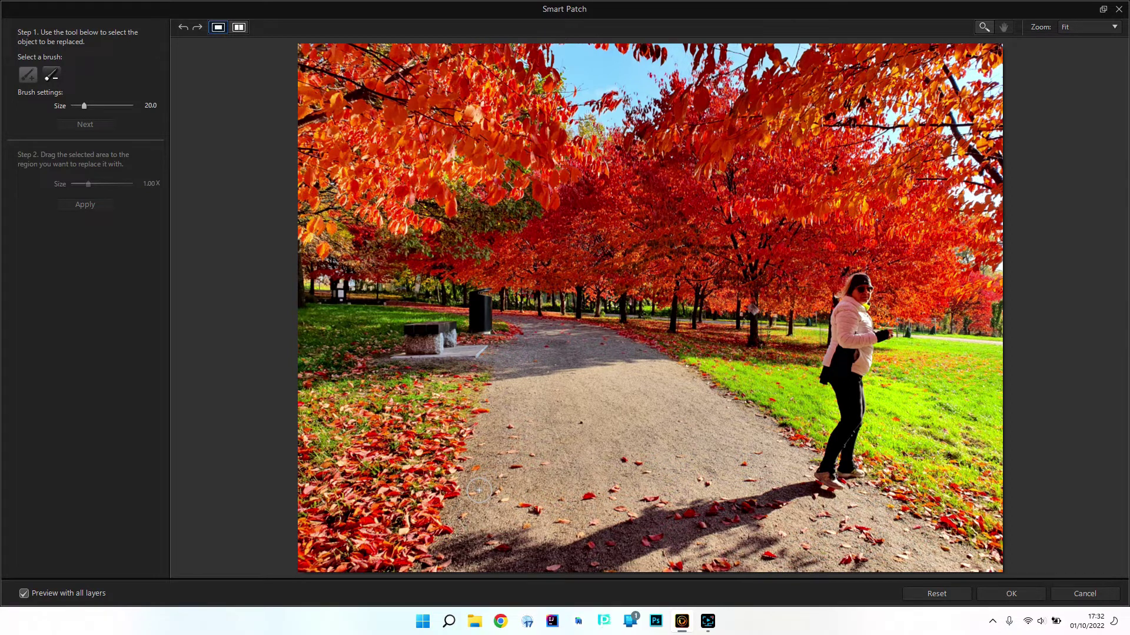
Step: Brush a patch selection over the left end of the dark shadow at the path's lower-left edge
left_click(983, 28)
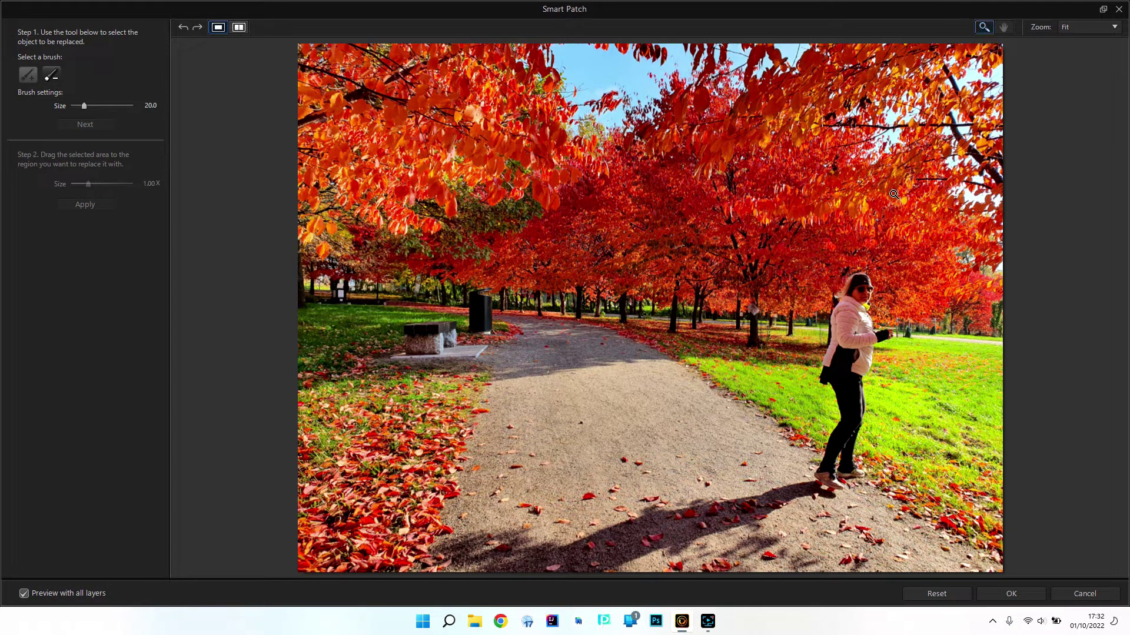
left_click(485, 542)
left_click(509, 531)
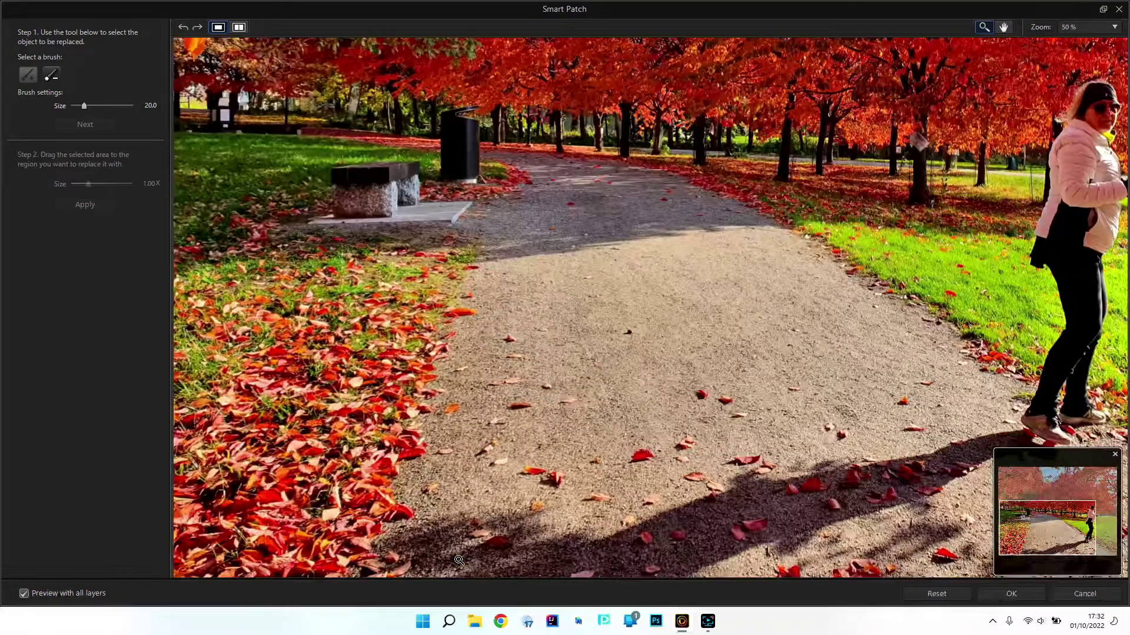
left_click(536, 519)
scroll(571, 510, "down", 1)
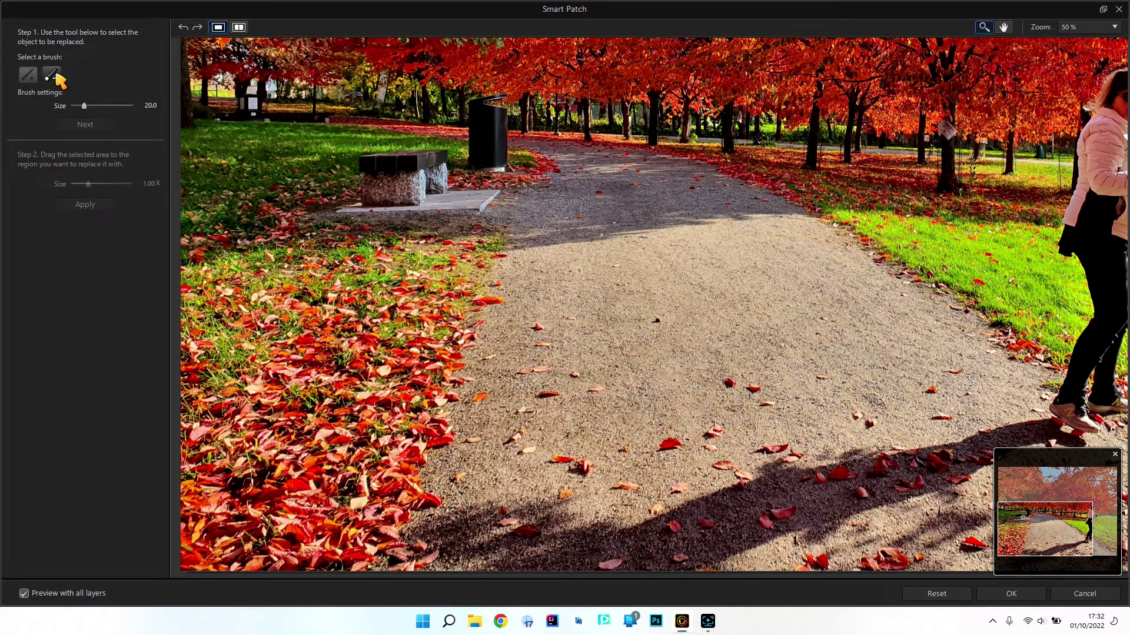
left_click(983, 28)
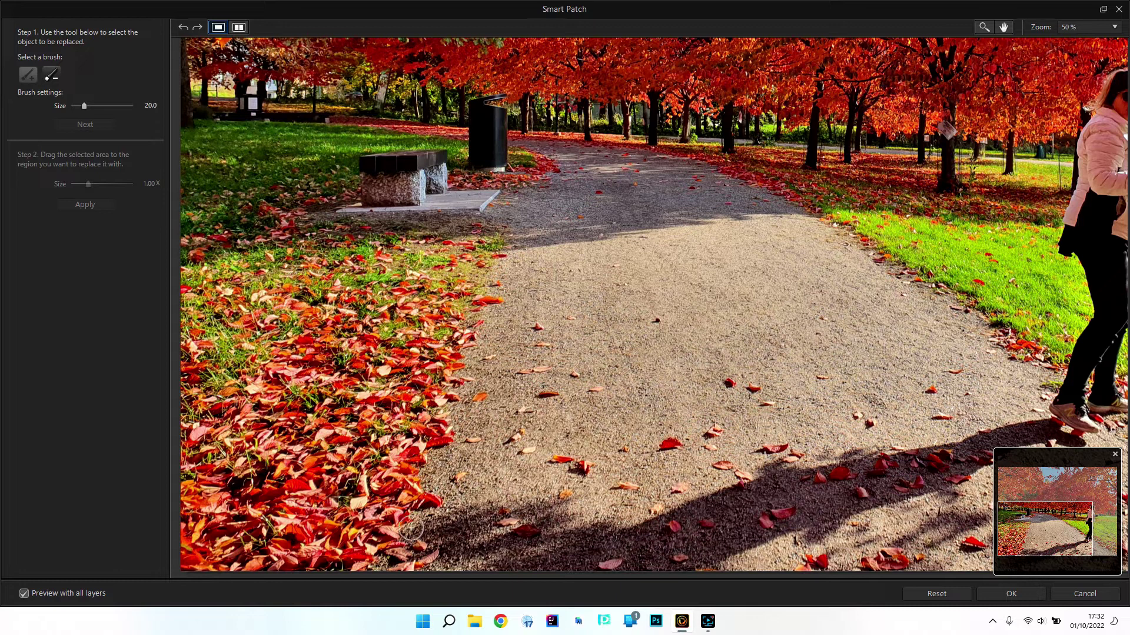
mouse_move(422, 530)
left_mouse_down()
mouse_move(506, 507)
mouse_move(558, 510)
mouse_move(413, 538)
mouse_move(426, 546)
mouse_move(495, 528)
left_mouse_up()
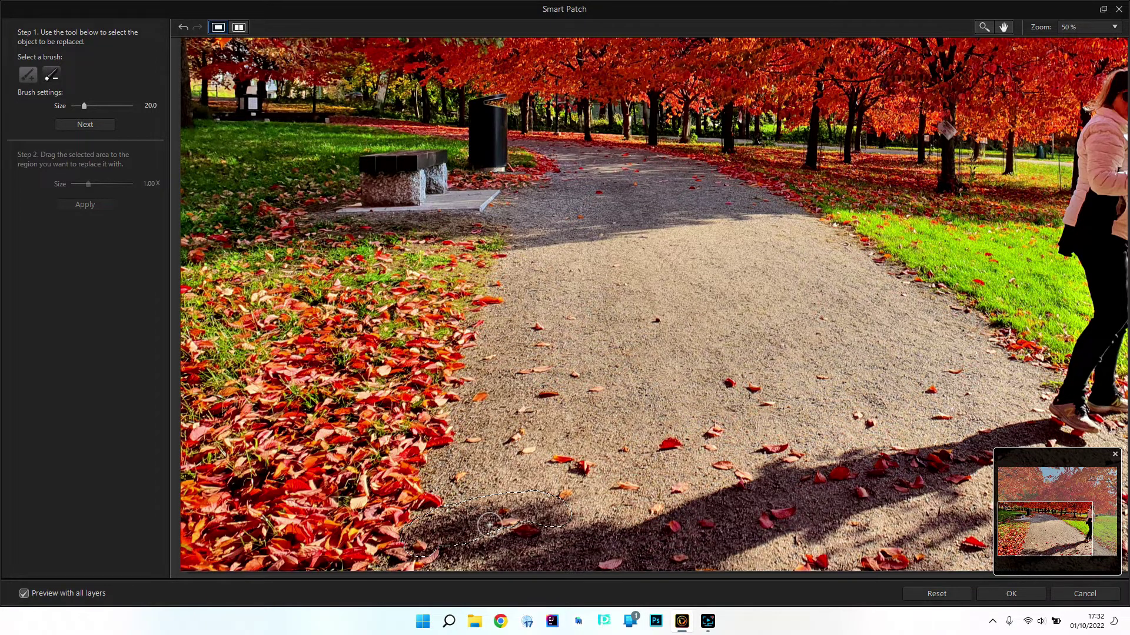
Step: Erase the excess from the right end of the shadow selection, then restore the adding brush
left_click(28, 75)
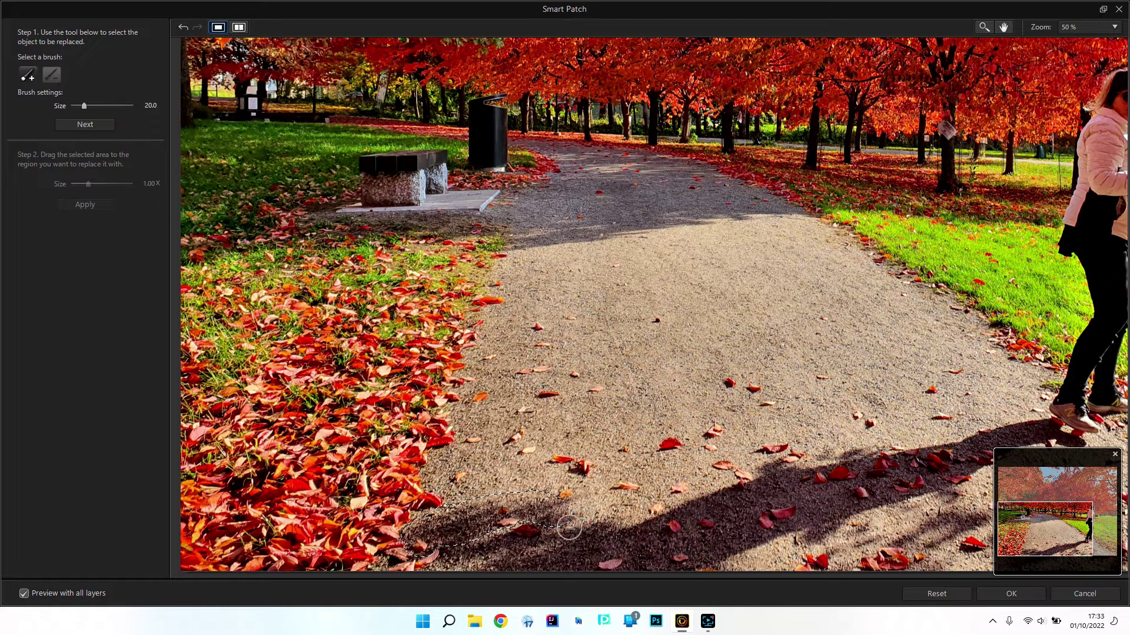
mouse_move(568, 516)
left_mouse_down()
mouse_move(554, 499)
mouse_move(545, 531)
mouse_move(531, 499)
left_mouse_up()
left_click(51, 75)
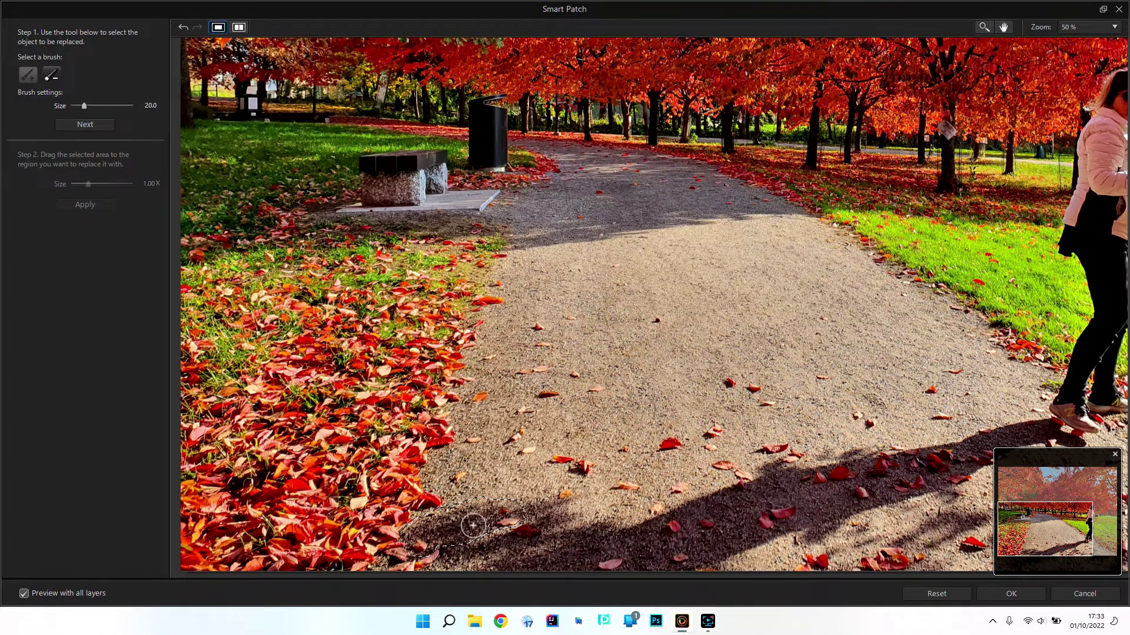
Step: Patch the selected left end of the shadow with the sunlit path texture just above it
left_click(88, 126)
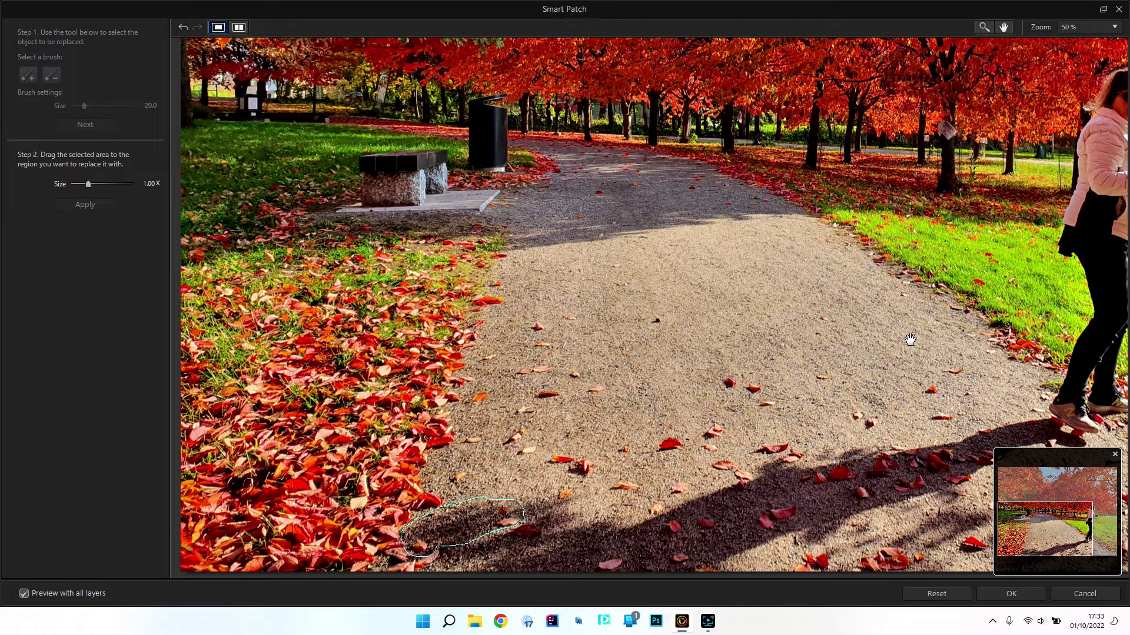
left_click_drag(452, 522, 478, 439)
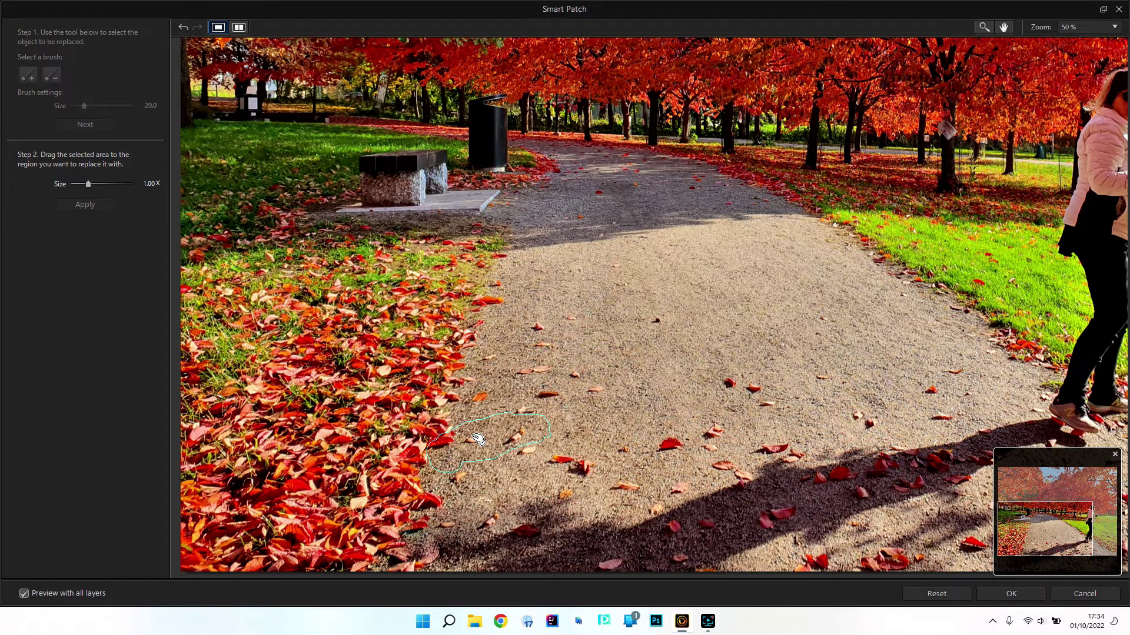
left_click_drag(478, 439, 477, 445)
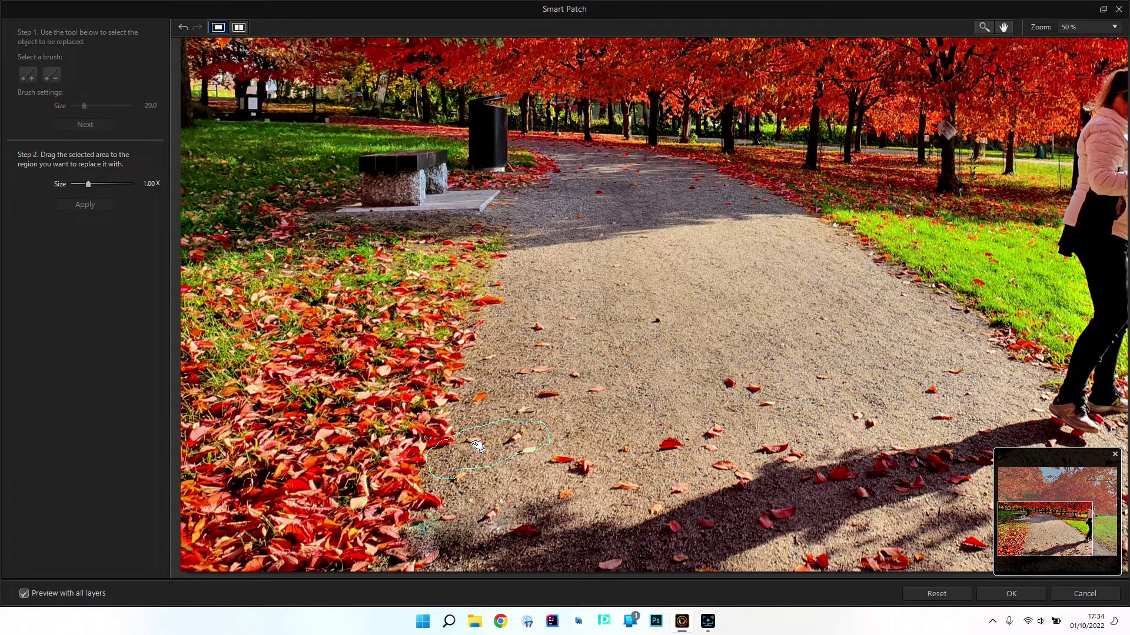
left_click_drag(476, 447, 468, 458)
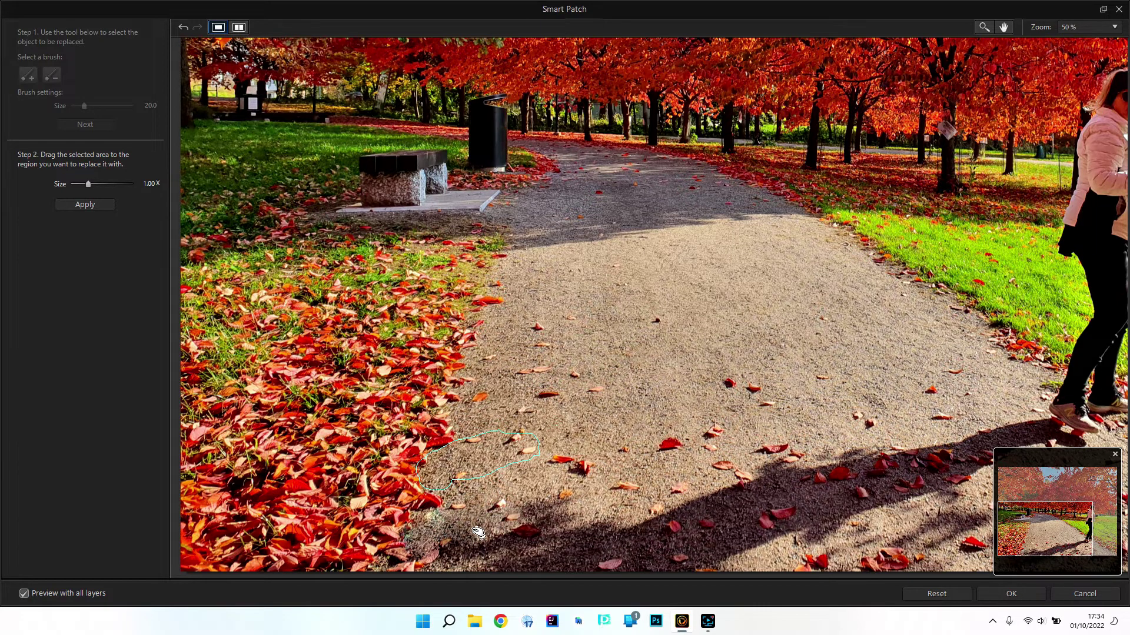
left_click(84, 206)
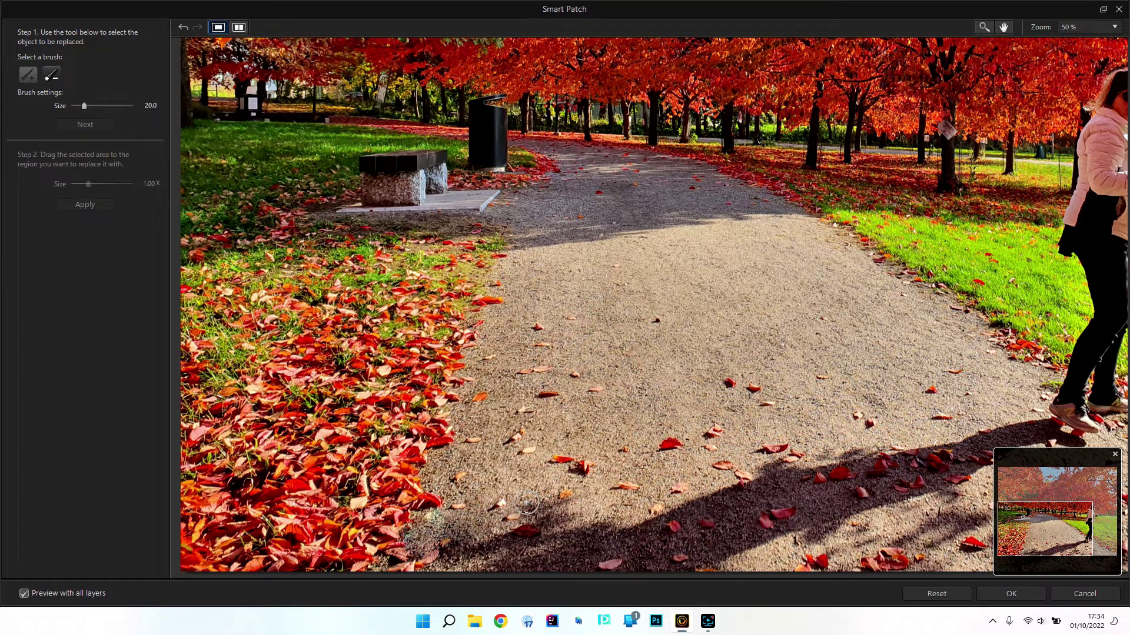
Step: Select the small dark shadow tip beside the first patch and replace it with clean path from just above
mouse_move(566, 518)
left_mouse_down()
mouse_move(541, 501)
mouse_move(579, 495)
mouse_move(575, 510)
left_mouse_up()
left_click(87, 125)
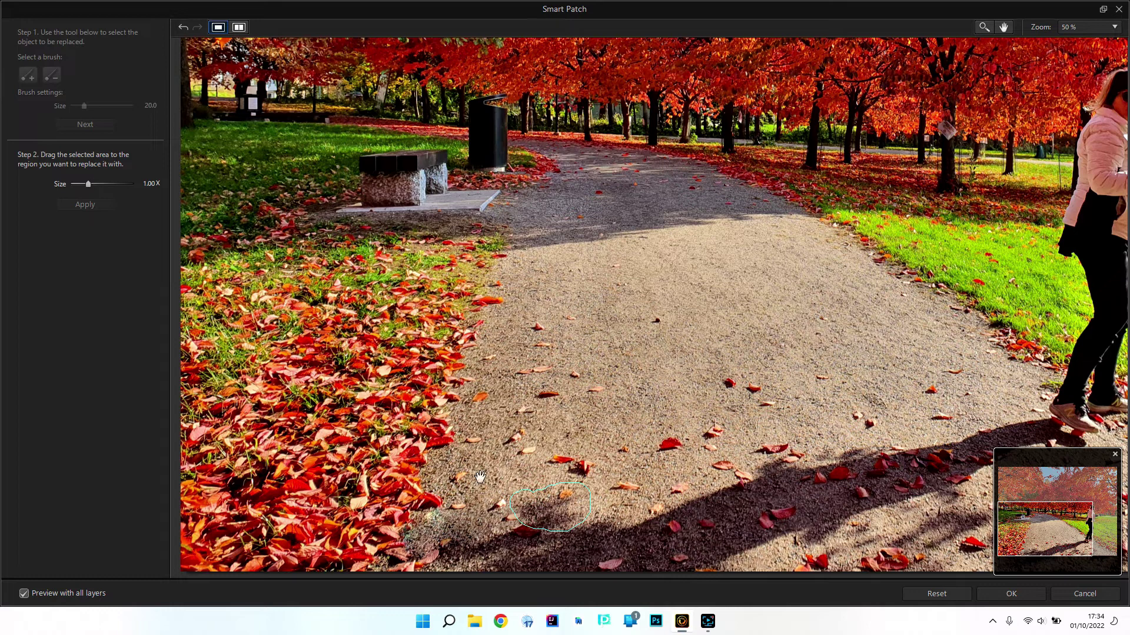
left_click_drag(563, 521, 571, 484)
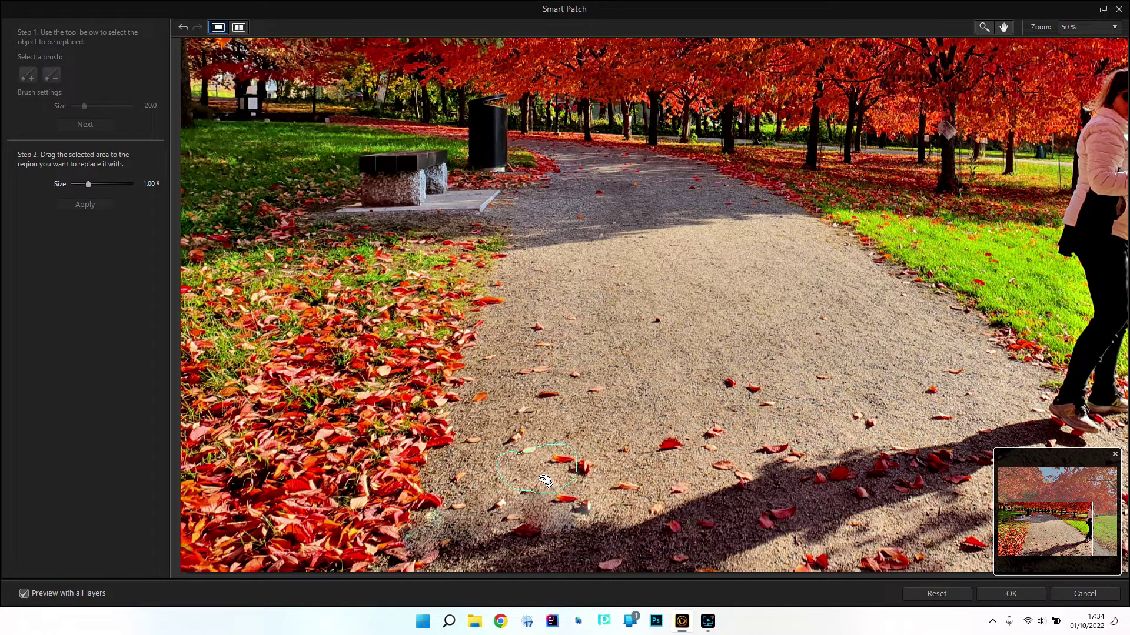
left_click_drag(542, 482, 544, 454)
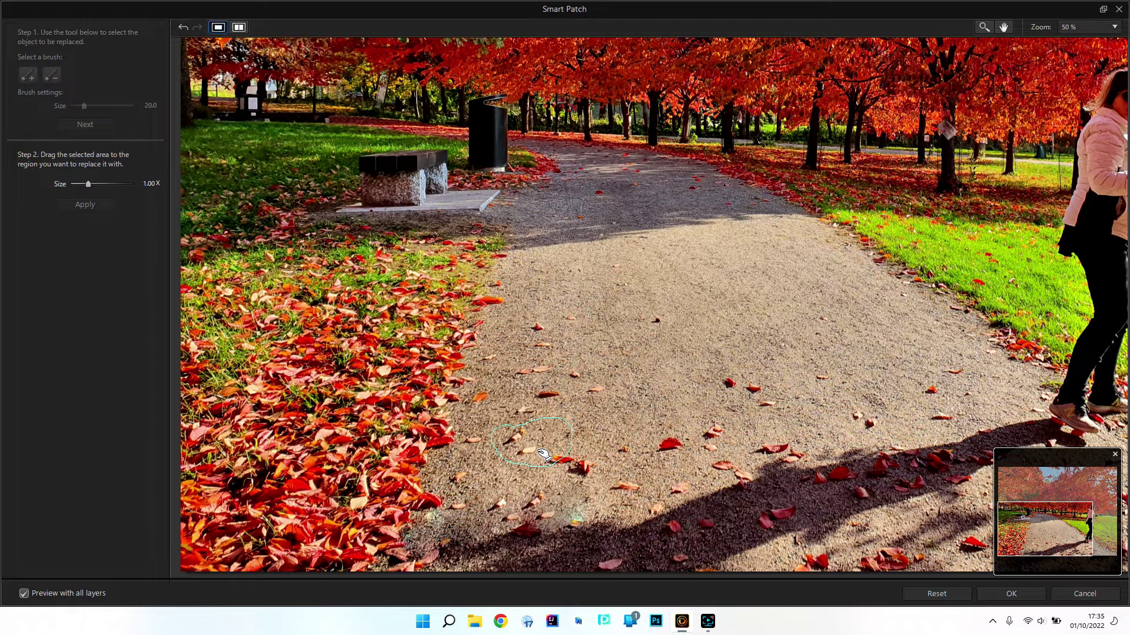
left_click(88, 206)
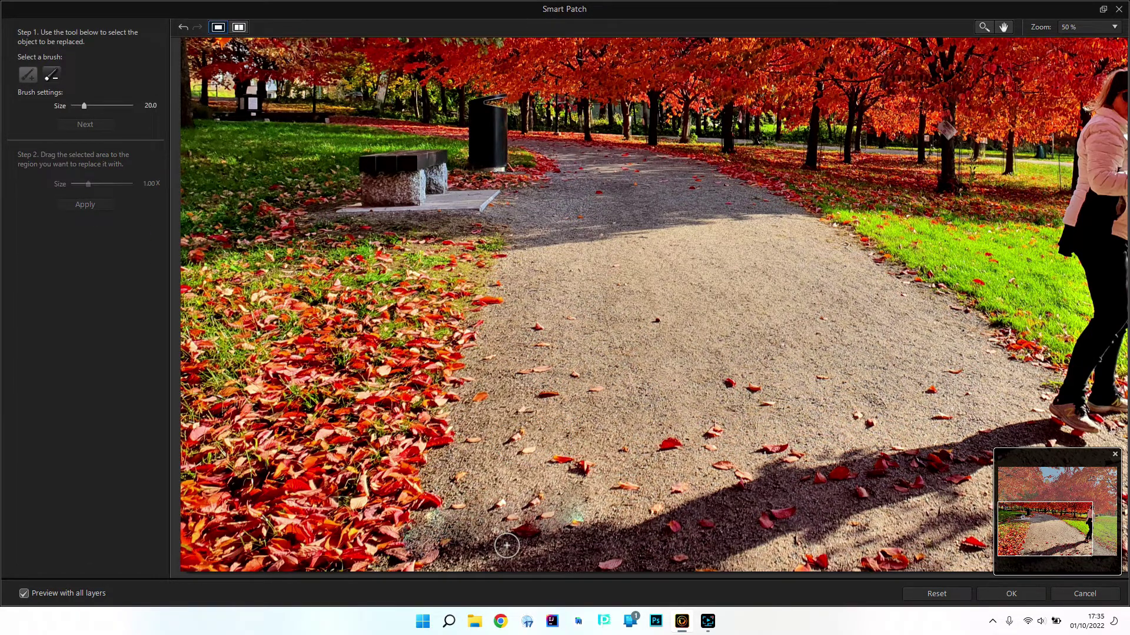
Step: Select the shadow strip below the first two patches and replace it with the lighter path above it
mouse_move(509, 547)
left_mouse_down()
mouse_move(466, 538)
mouse_move(454, 558)
mouse_move(486, 550)
left_mouse_up()
left_click(91, 125)
left_click_drag(494, 556, 505, 451)
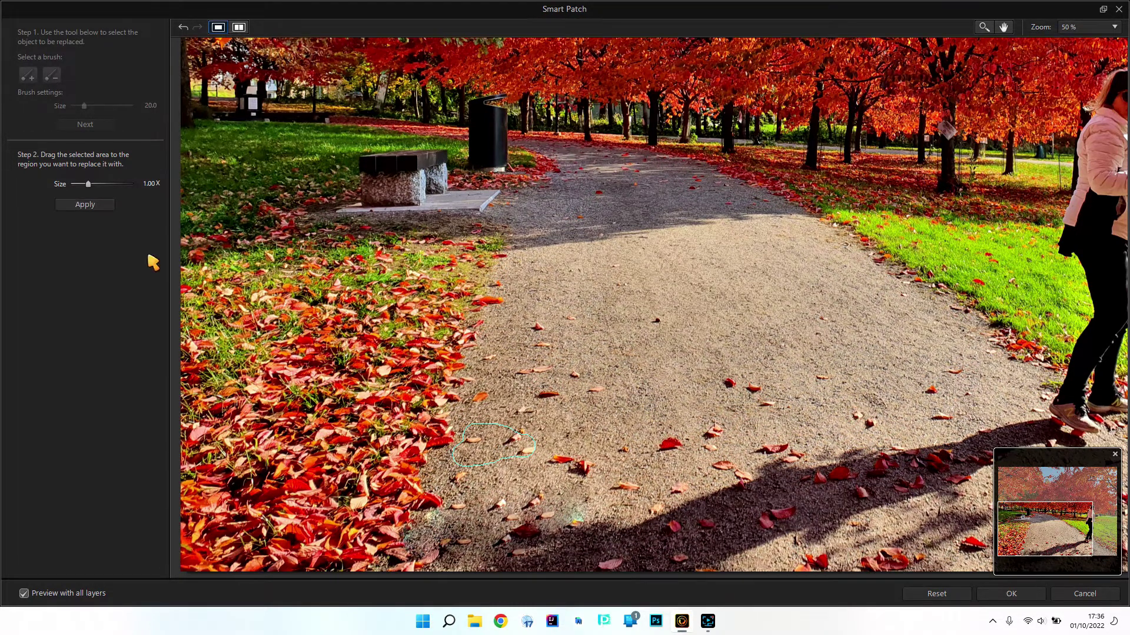
left_click(89, 205)
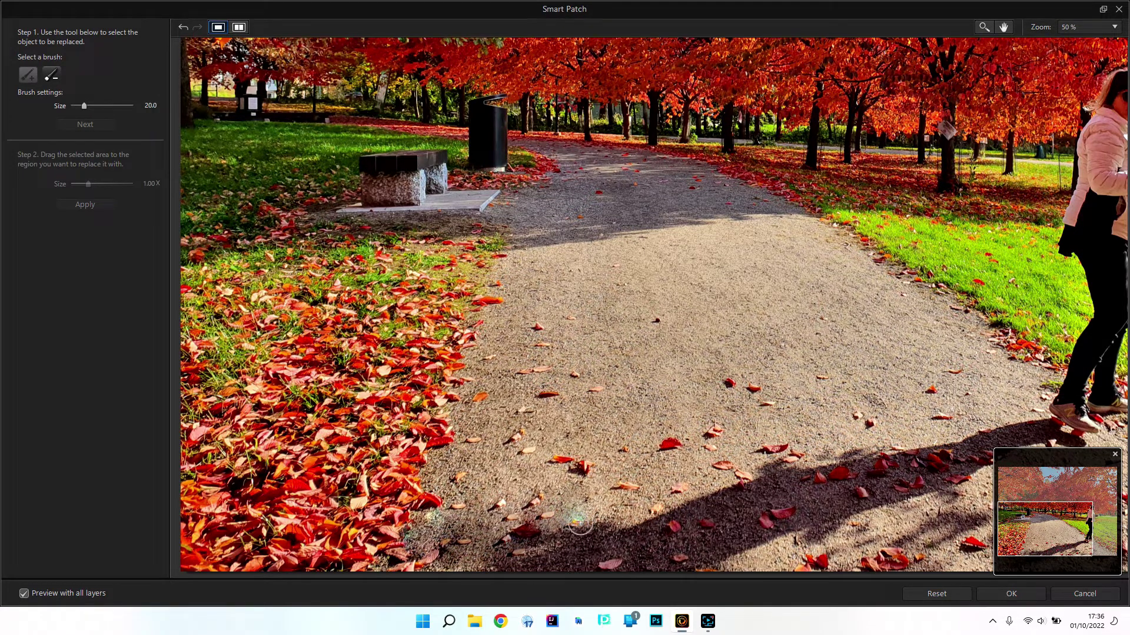
Step: Select the shadow's upper edge around the discoloured spot and patch it with sunlit path from further along the shadow
mouse_move(603, 520)
left_mouse_down()
mouse_move(509, 544)
mouse_move(514, 554)
mouse_move(553, 549)
mouse_move(617, 520)
mouse_move(574, 536)
mouse_move(590, 512)
left_mouse_up()
left_click(84, 126)
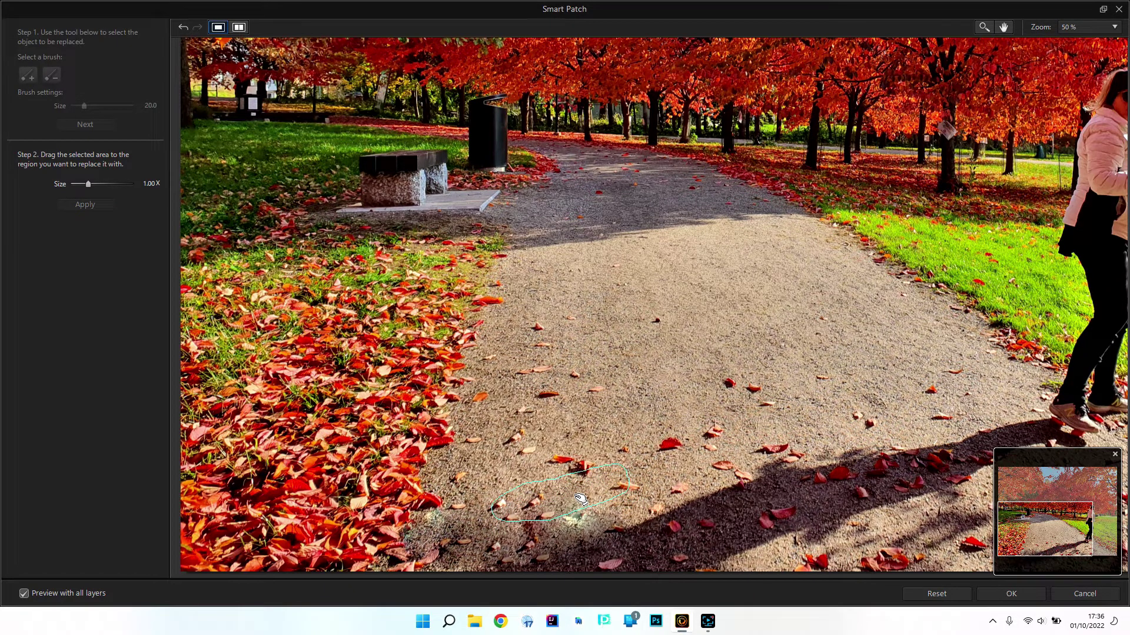
left_click_drag(550, 495, 669, 503)
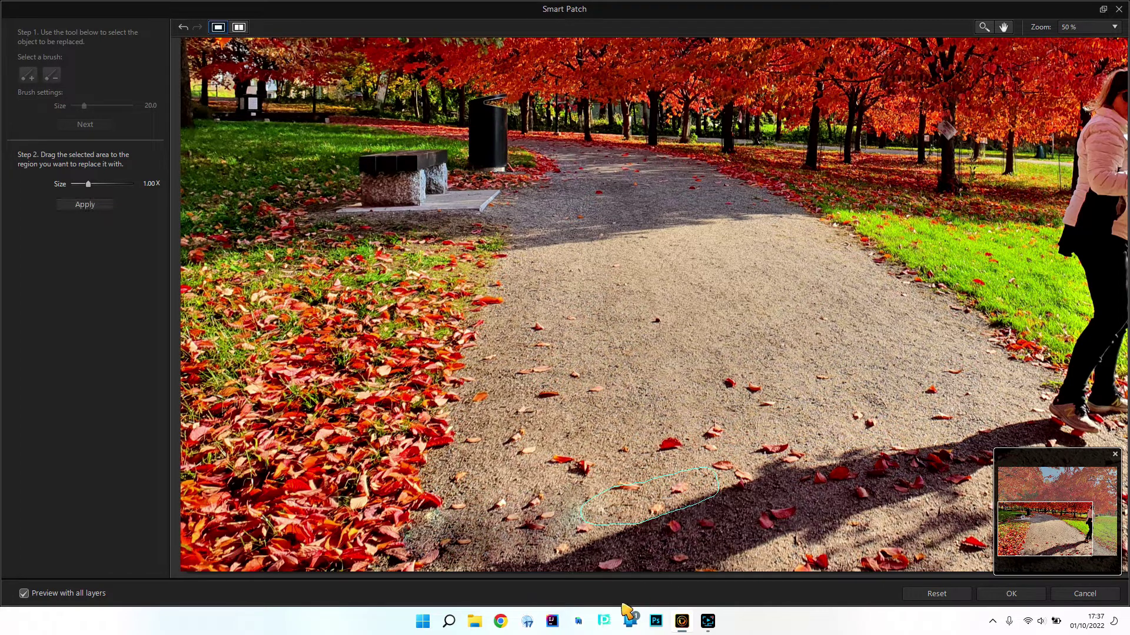
left_click(99, 206)
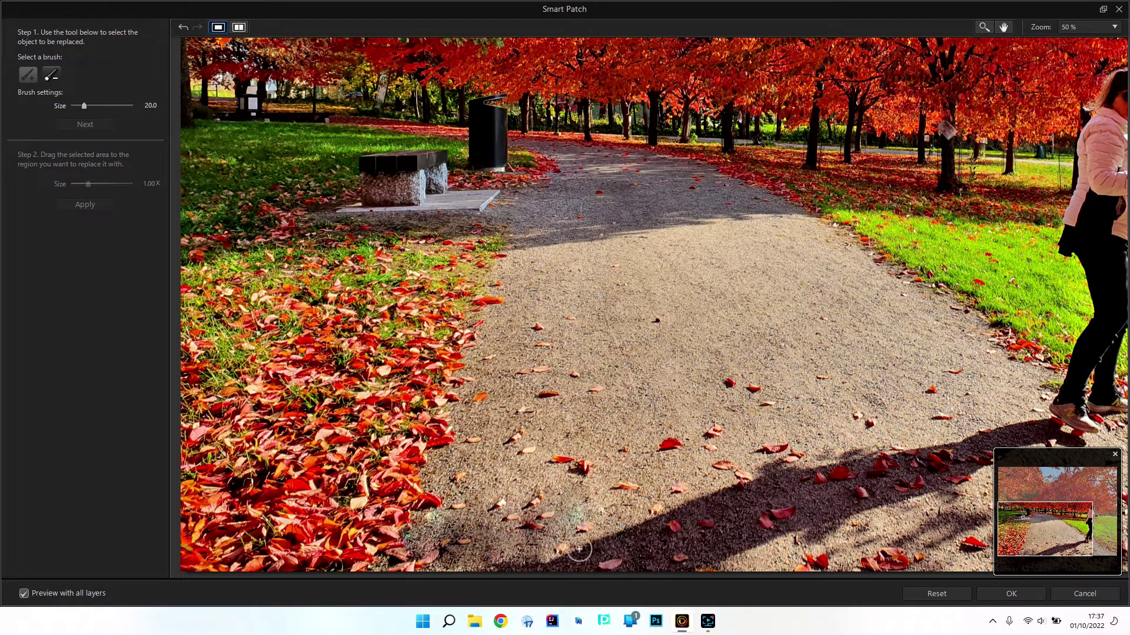
Step: Select the shadow wedge along the photo's lower border and patch it with the leafy path just above it
left_click_drag(500, 569, 613, 550)
left_click(83, 124)
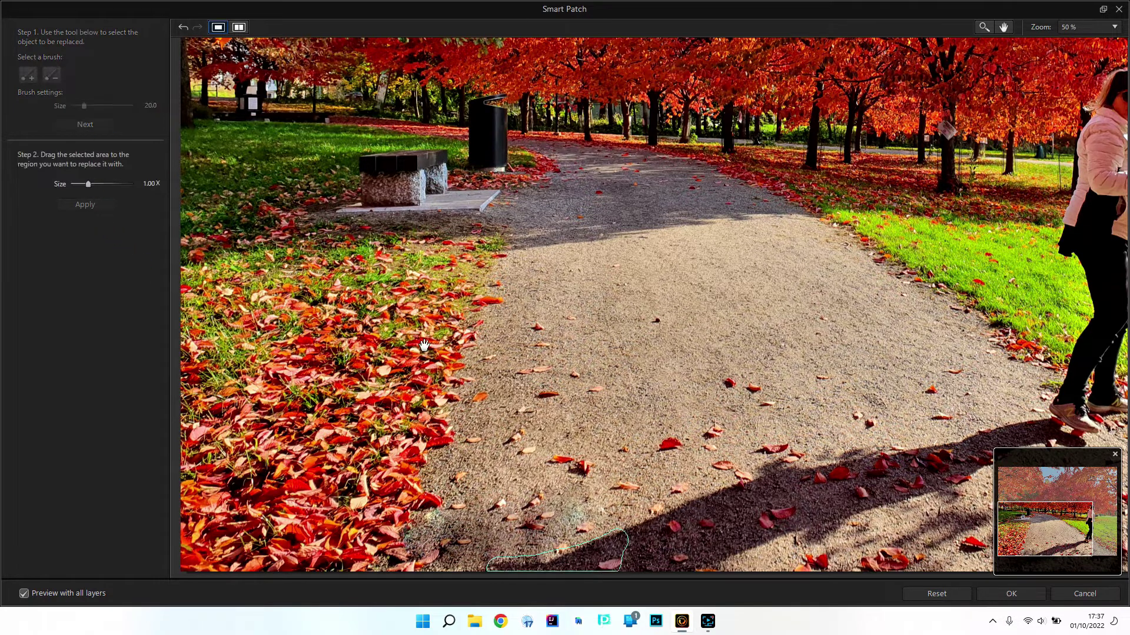
left_click_drag(576, 568, 542, 535)
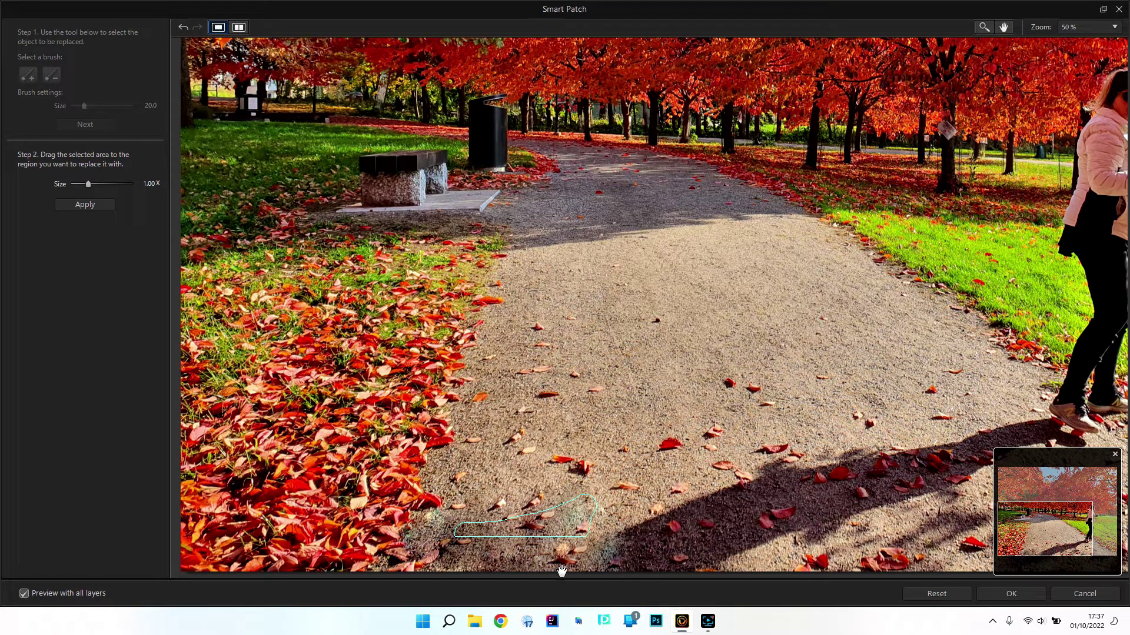
left_click(89, 205)
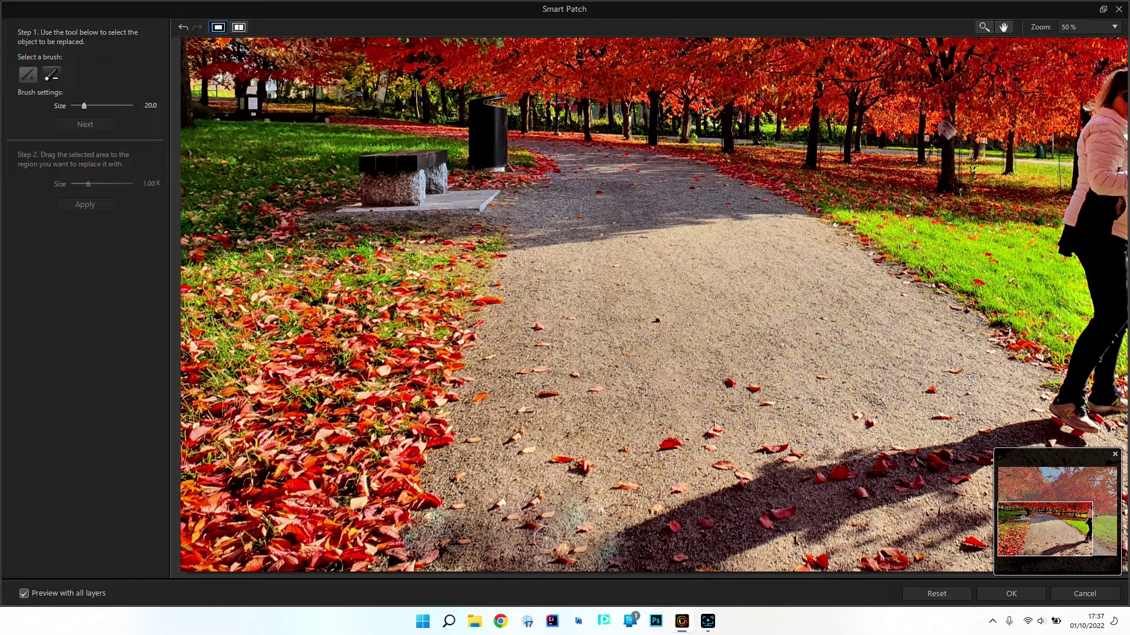
Step: Select the upper edge of the remaining shadow and patch it with the lit path diagonally above it
left_click_drag(617, 539, 700, 504)
left_click(82, 126)
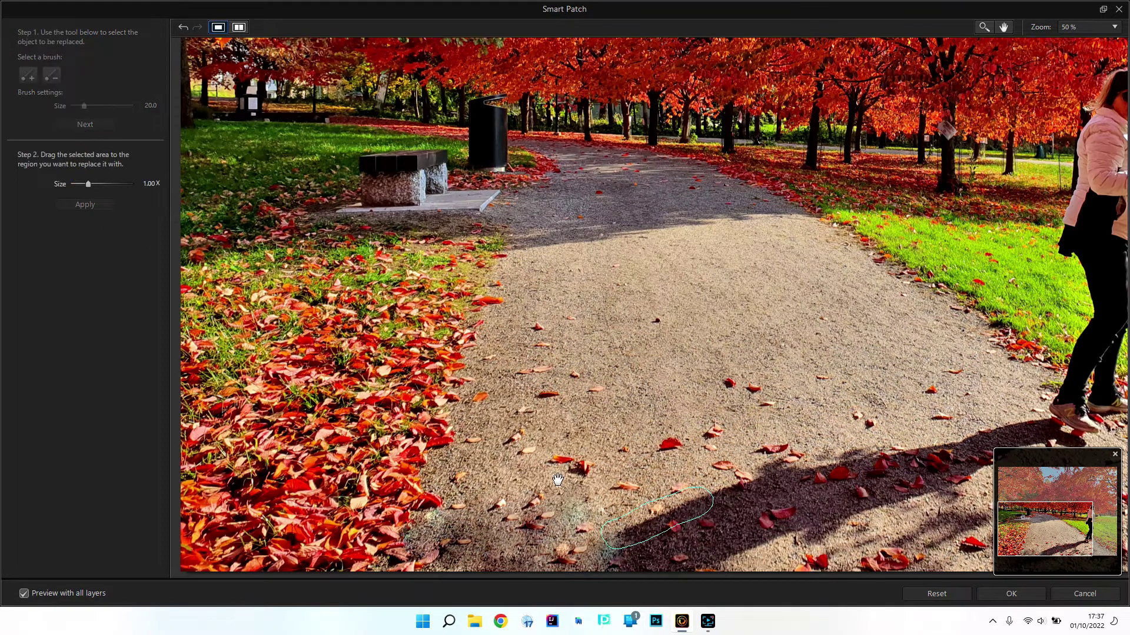
left_click_drag(623, 542, 605, 533)
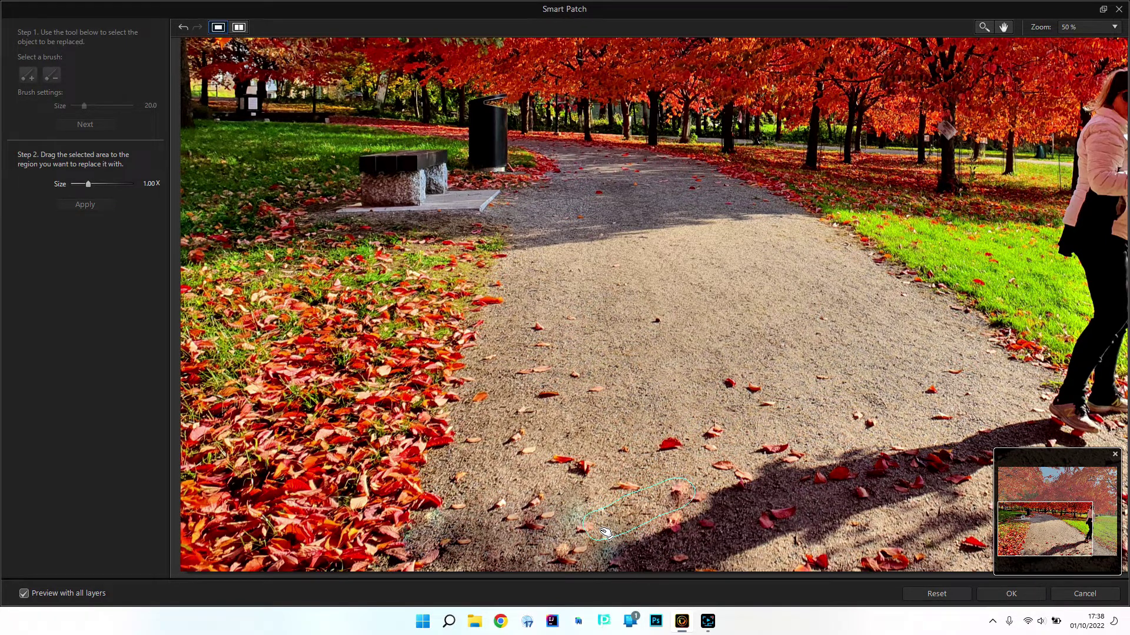
left_click(88, 205)
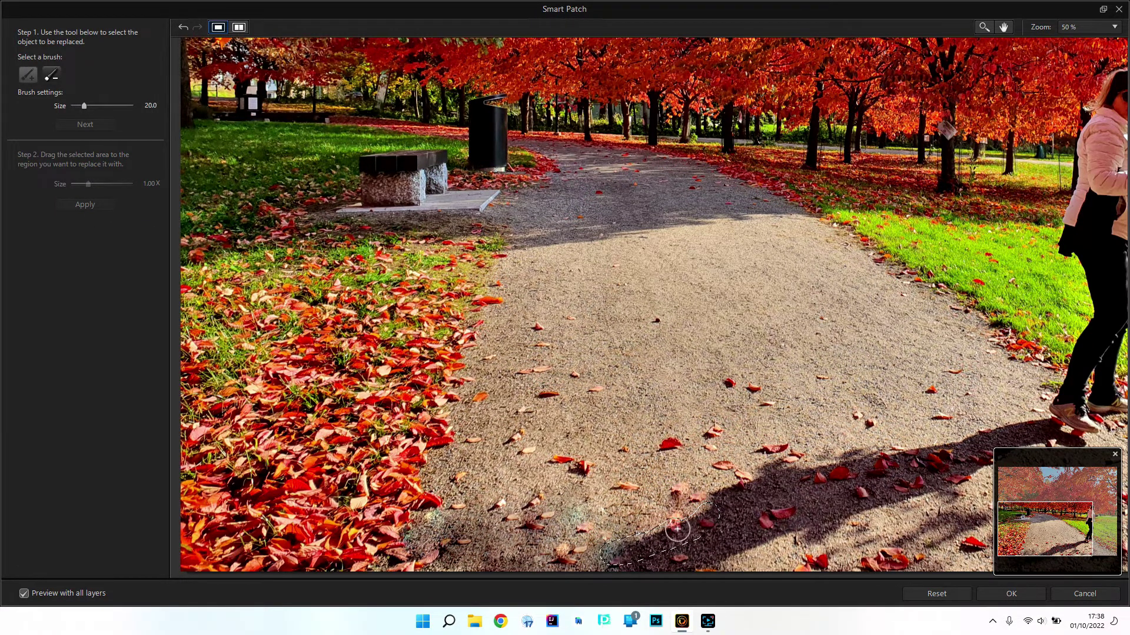
Step: Patch another diagonal strip of the remaining shadow's left end with the leafy path above it
left_click(70, 127)
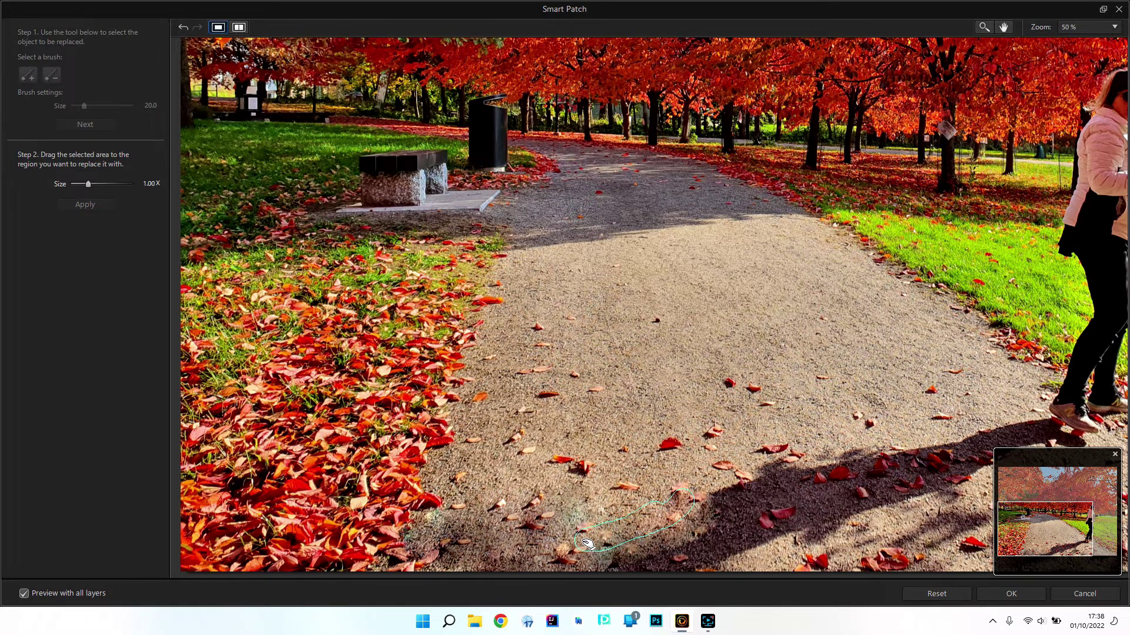
left_click_drag(587, 543, 579, 507)
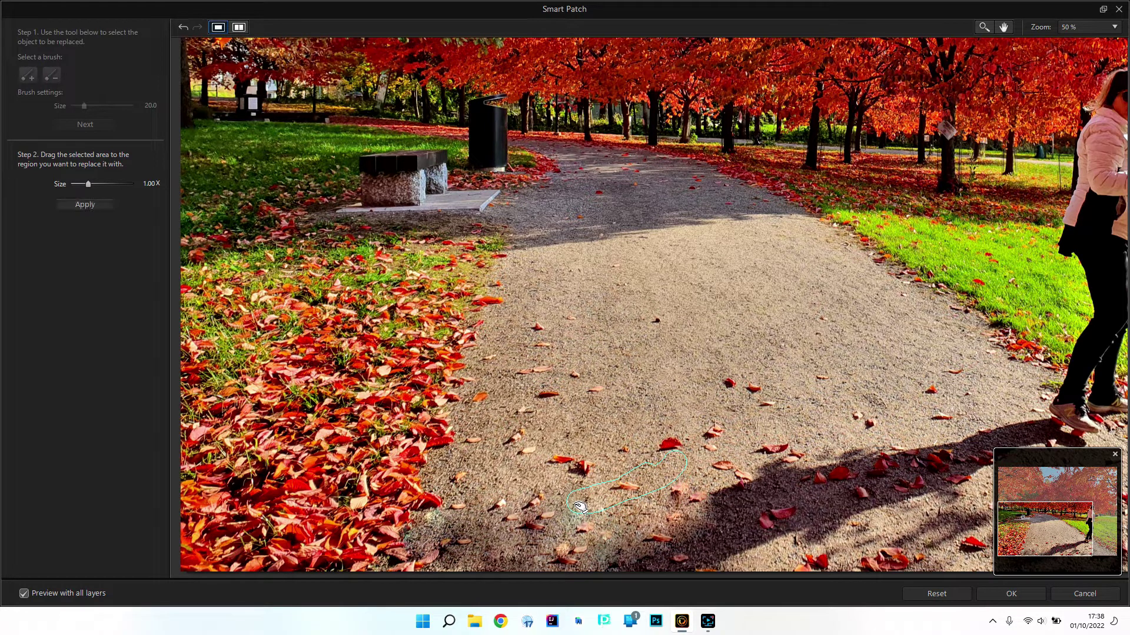
left_click(99, 206)
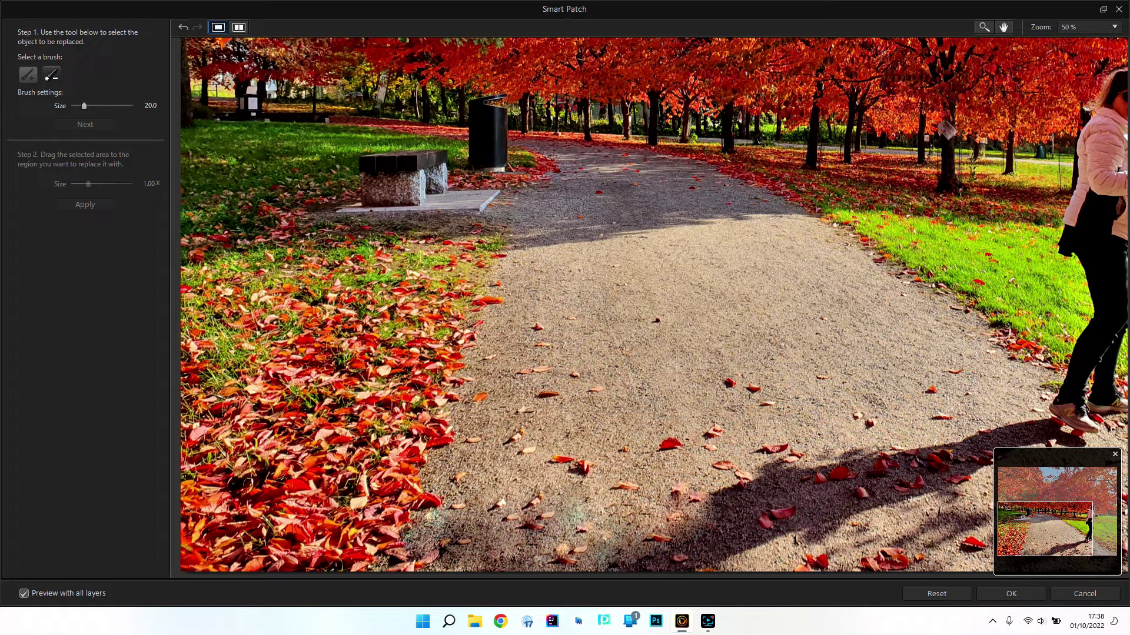
Step: Select the greenish blotch left by the earlier patches and cover it with path texture close by
mouse_move(595, 501)
left_mouse_down()
mouse_move(535, 518)
mouse_move(588, 533)
mouse_move(606, 509)
left_mouse_up()
left_click(94, 125)
left_click_drag(603, 516, 606, 506)
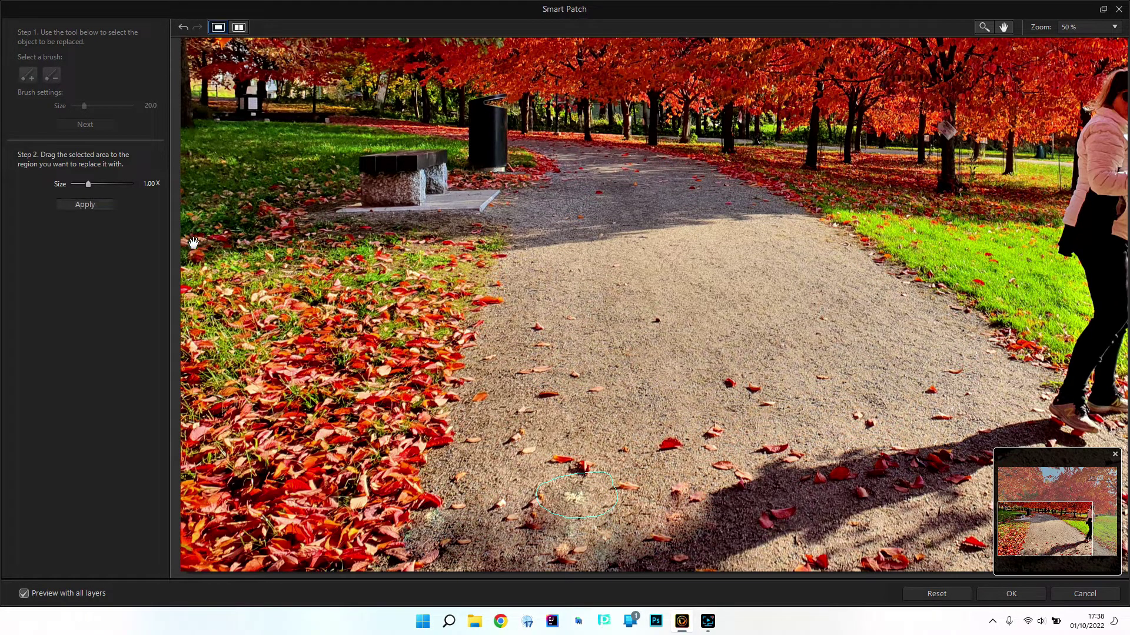
left_click(82, 206)
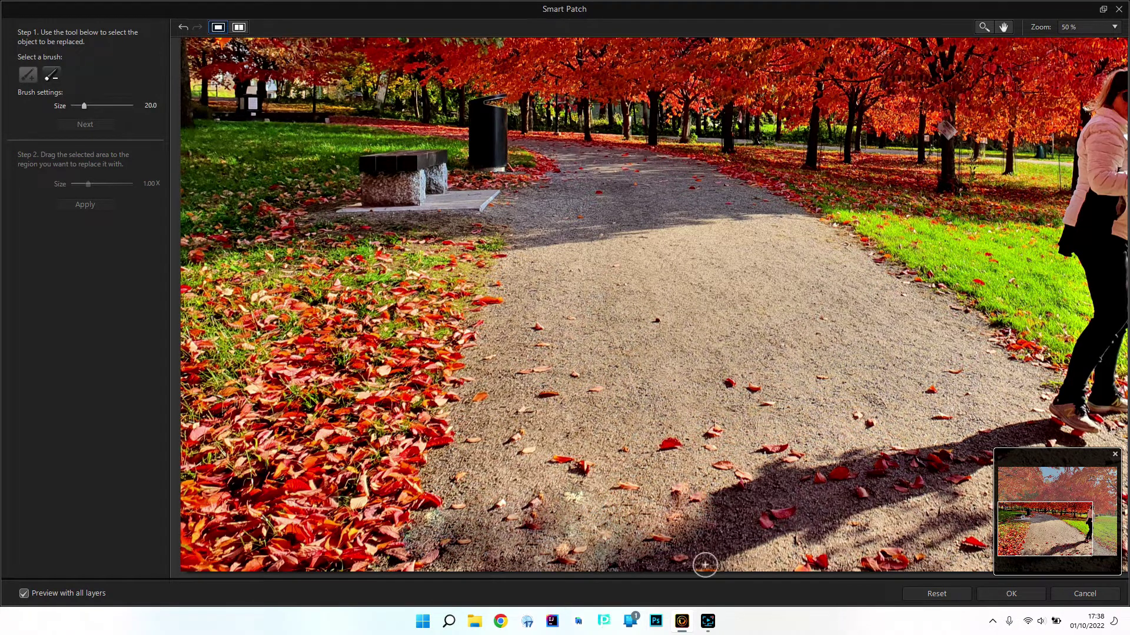
Step: Select the discoloured area near the path's leaf-covered edge and patch it with path texture just above it
mouse_move(439, 529)
left_mouse_down()
mouse_move(424, 522)
mouse_move(488, 528)
left_mouse_up()
left_click(84, 124)
mouse_move(492, 526)
left_mouse_down()
mouse_move(507, 505)
mouse_move(521, 511)
left_mouse_up()
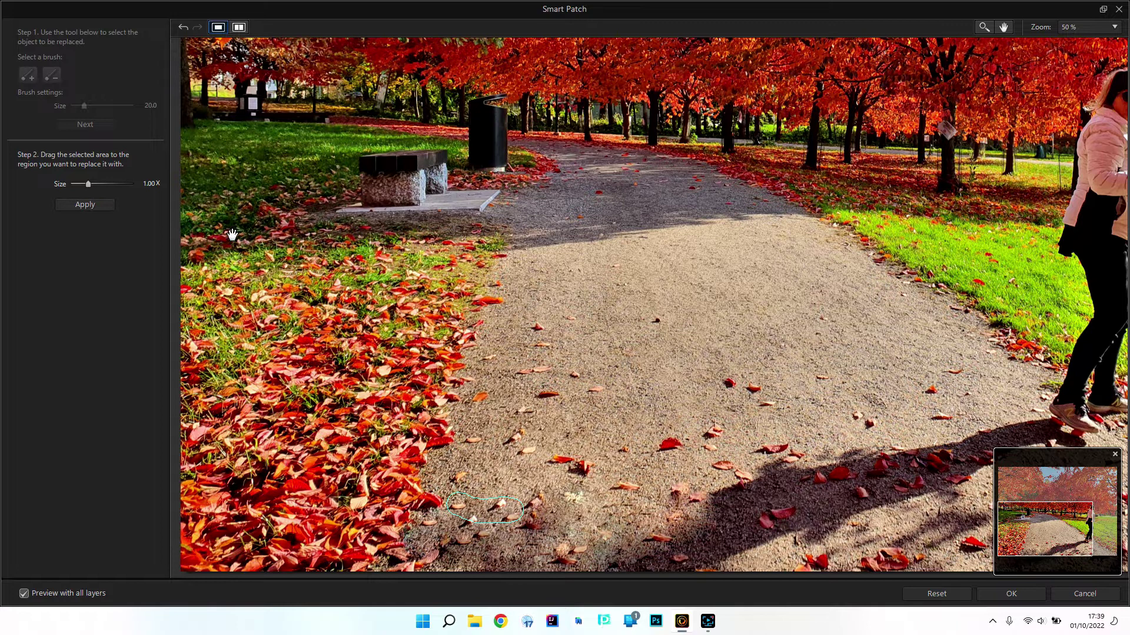
left_click(87, 205)
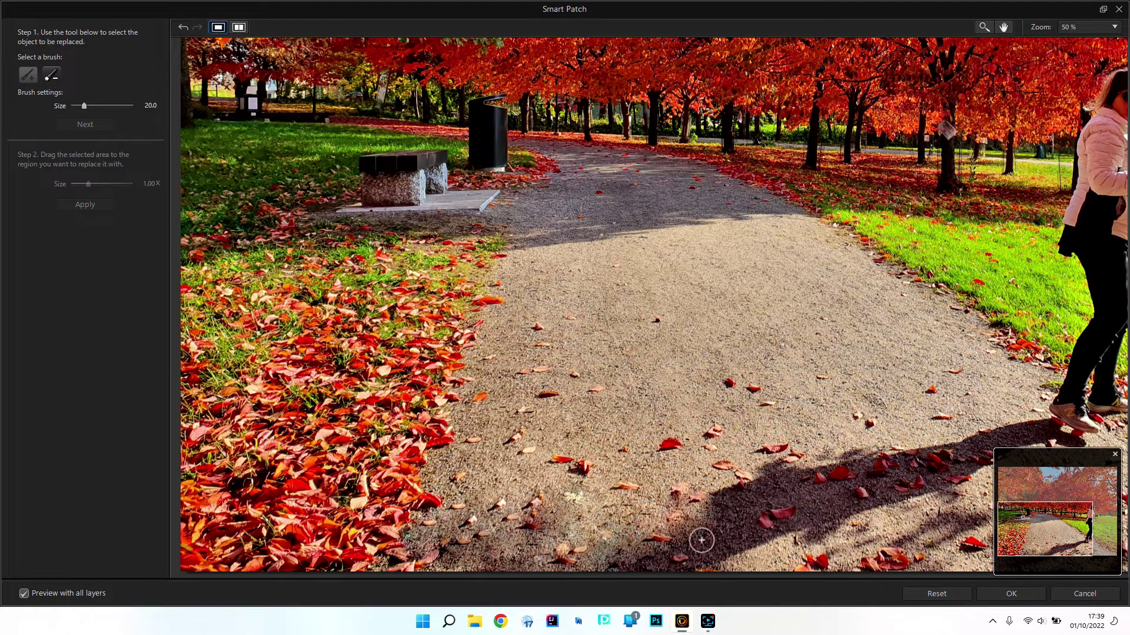
Step: Select the left end of the remaining shadow down to the photo's lower border and patch it with path above
mouse_move(709, 533)
left_mouse_down()
mouse_move(714, 549)
mouse_move(680, 567)
mouse_move(613, 570)
mouse_move(672, 538)
mouse_move(699, 549)
mouse_move(650, 563)
mouse_move(698, 542)
mouse_move(713, 562)
left_mouse_up()
left_click(83, 125)
left_click_drag(622, 566, 570, 505)
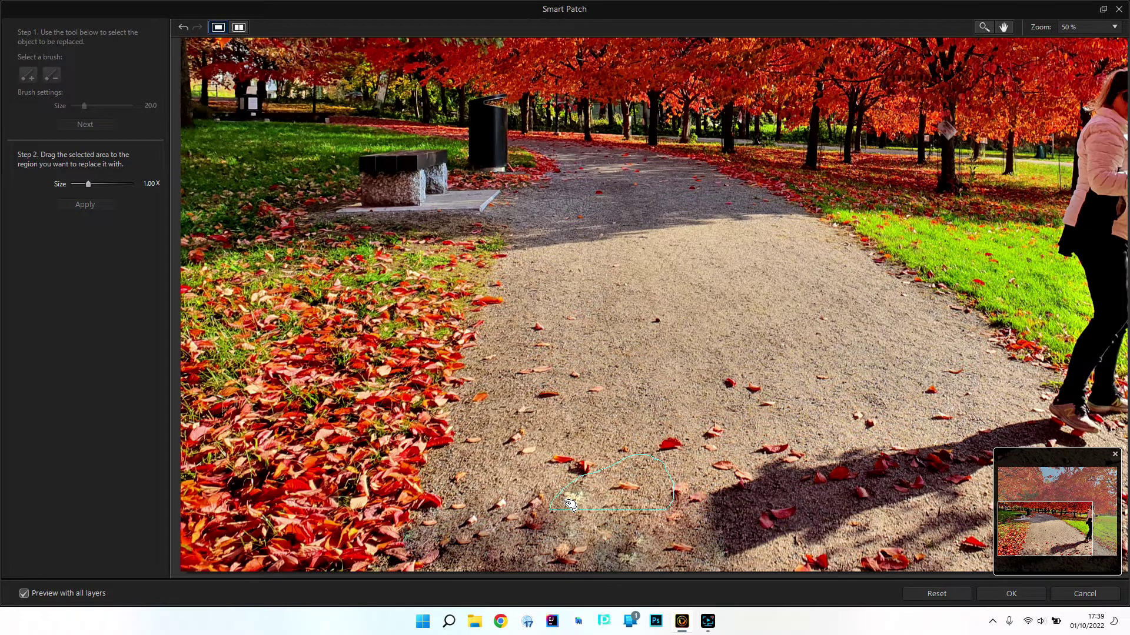
left_click(84, 209)
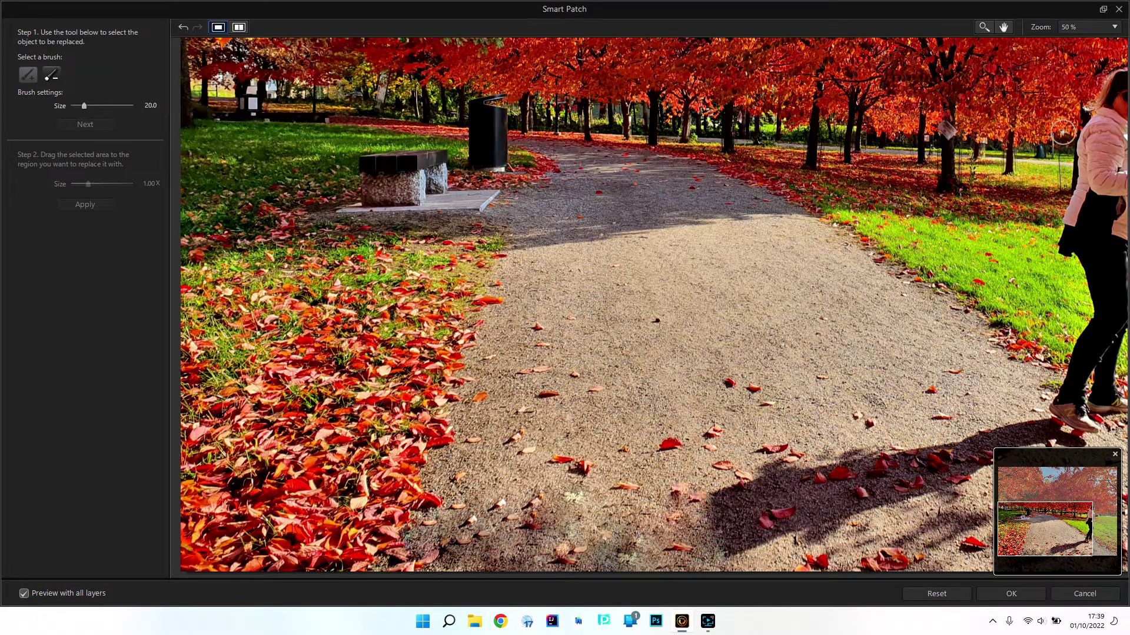
Step: Fit the whole photo in view, then patch the pale blotch on the lower path with clean gravel above it
left_click(984, 27)
scroll(622, 402, "down", 1)
scroll(618, 415, "down", 1)
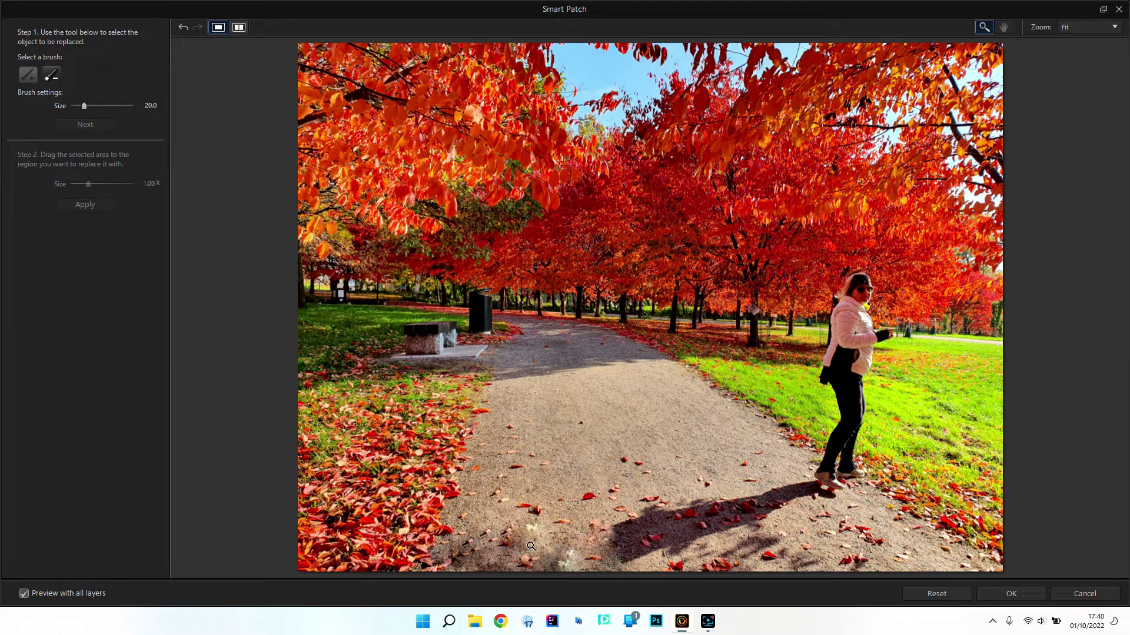
left_click(983, 29)
mouse_move(520, 533)
left_mouse_down()
mouse_move(558, 535)
mouse_move(529, 538)
left_mouse_up()
left_click(94, 125)
left_click_drag(560, 532, 579, 508)
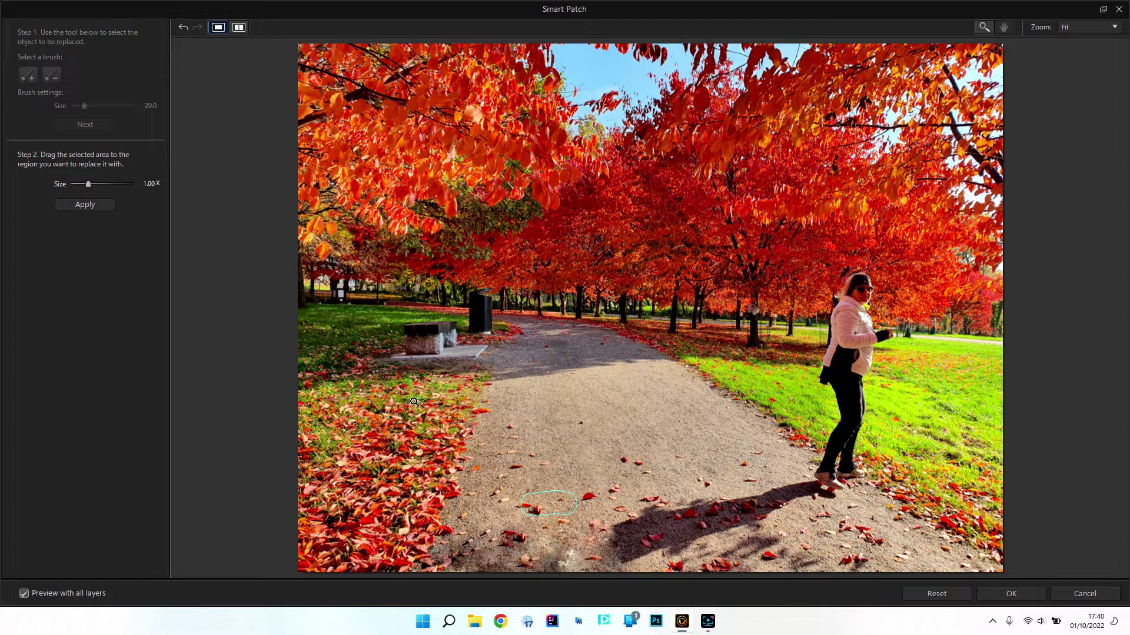
left_click_drag(577, 507, 562, 490)
left_click(80, 206)
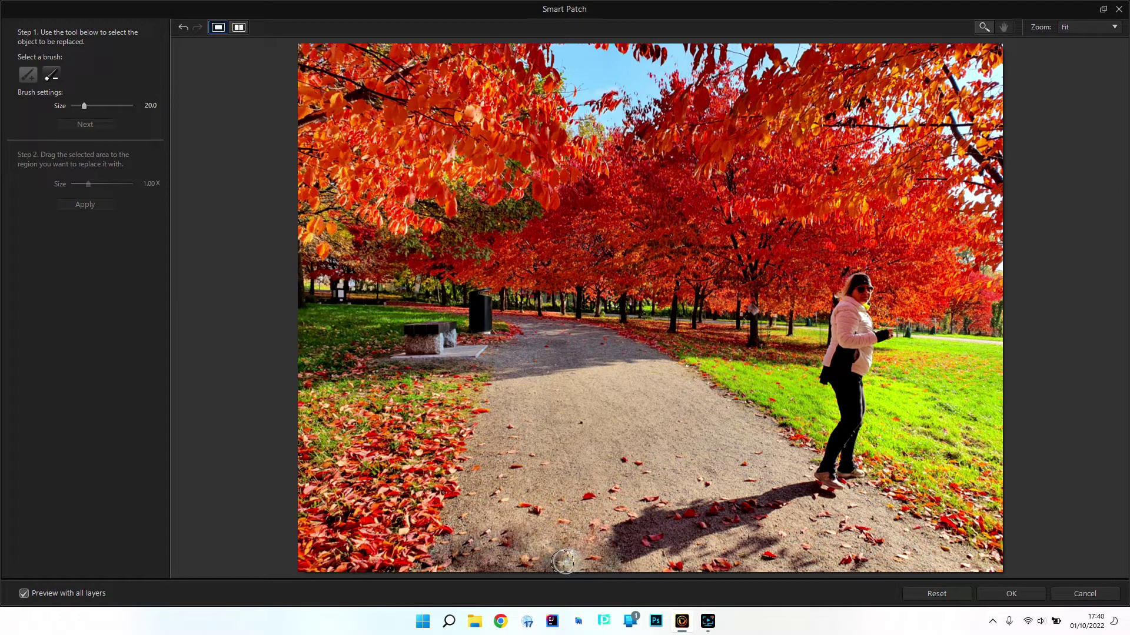
Step: Select the pale blotch at the photo's lower border and patch it with the path texture just above it
mouse_move(570, 556)
left_mouse_down()
mouse_move(585, 562)
mouse_move(575, 566)
left_mouse_up()
left_click(84, 124)
left_click_drag(592, 558, 571, 541)
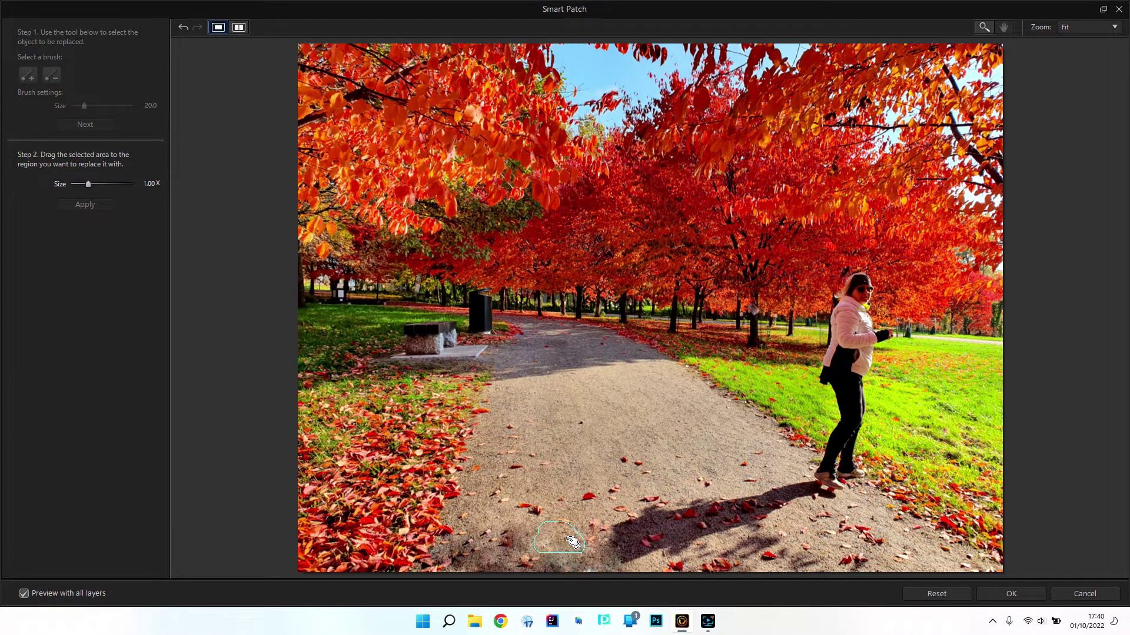
left_click(69, 204)
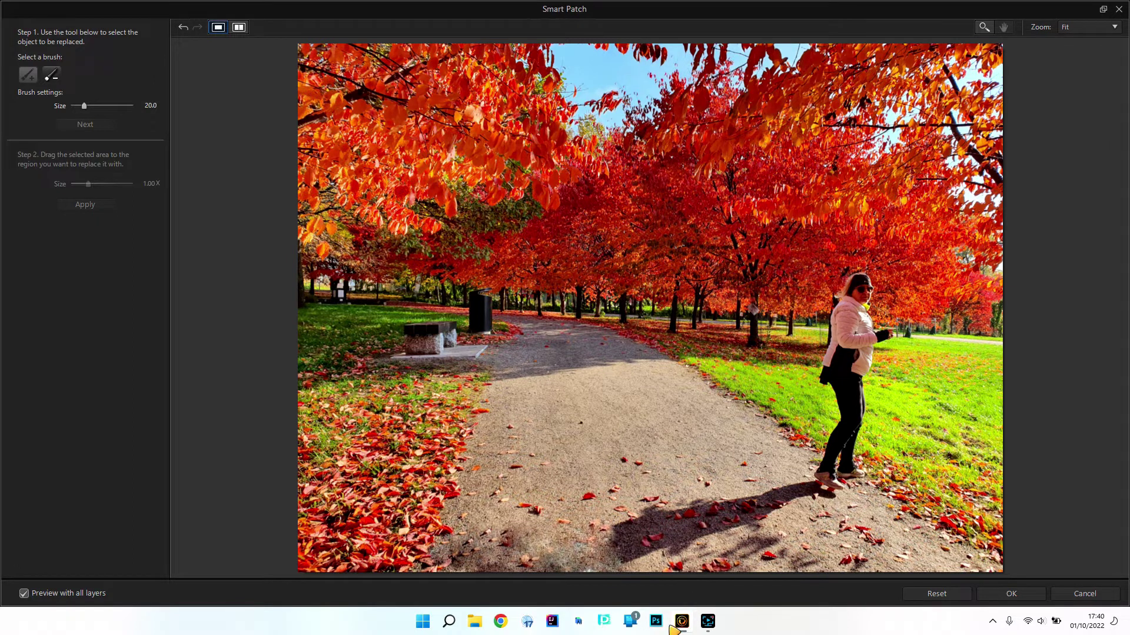
Step: Select the dark discoloured strip on the lower path beside the fallen leaves and patch it with the gravel just above it
mouse_move(523, 537)
left_mouse_down()
mouse_move(534, 530)
mouse_move(524, 520)
mouse_move(471, 542)
left_mouse_up()
left_click(93, 124)
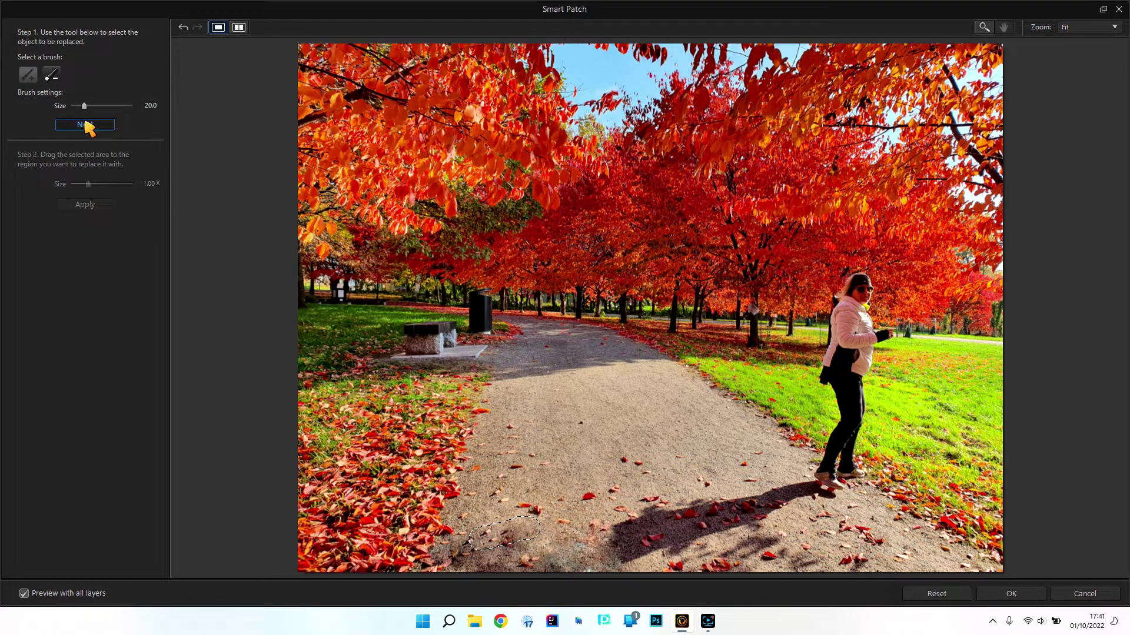
left_click_drag(490, 536, 477, 533)
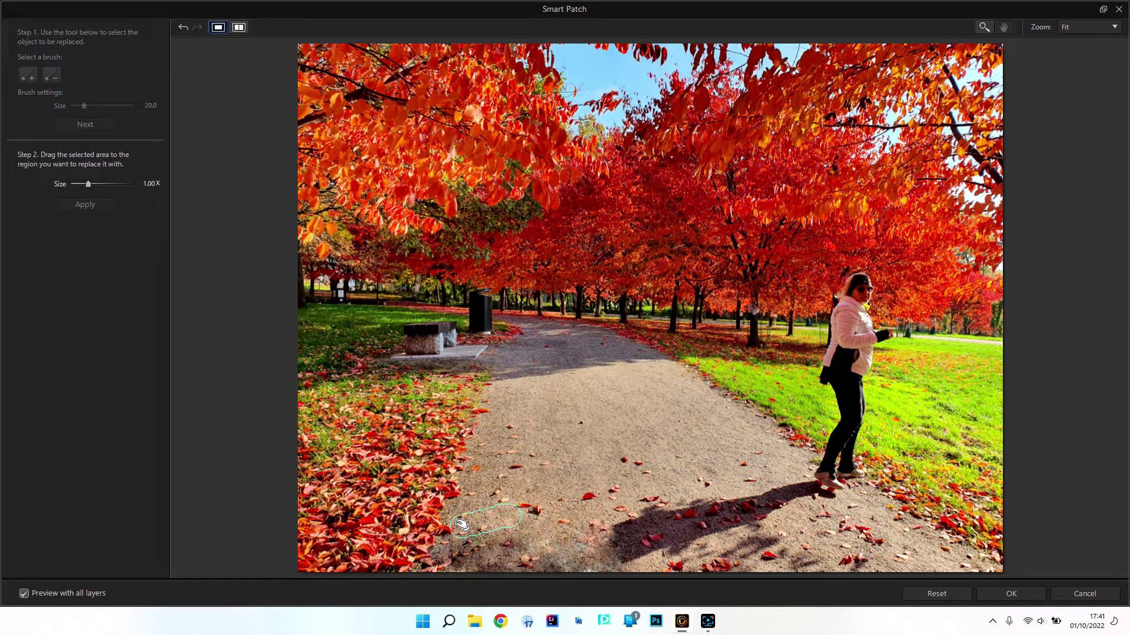
mouse_move(504, 501)
left_mouse_down()
mouse_move(524, 480)
mouse_move(511, 507)
left_mouse_up()
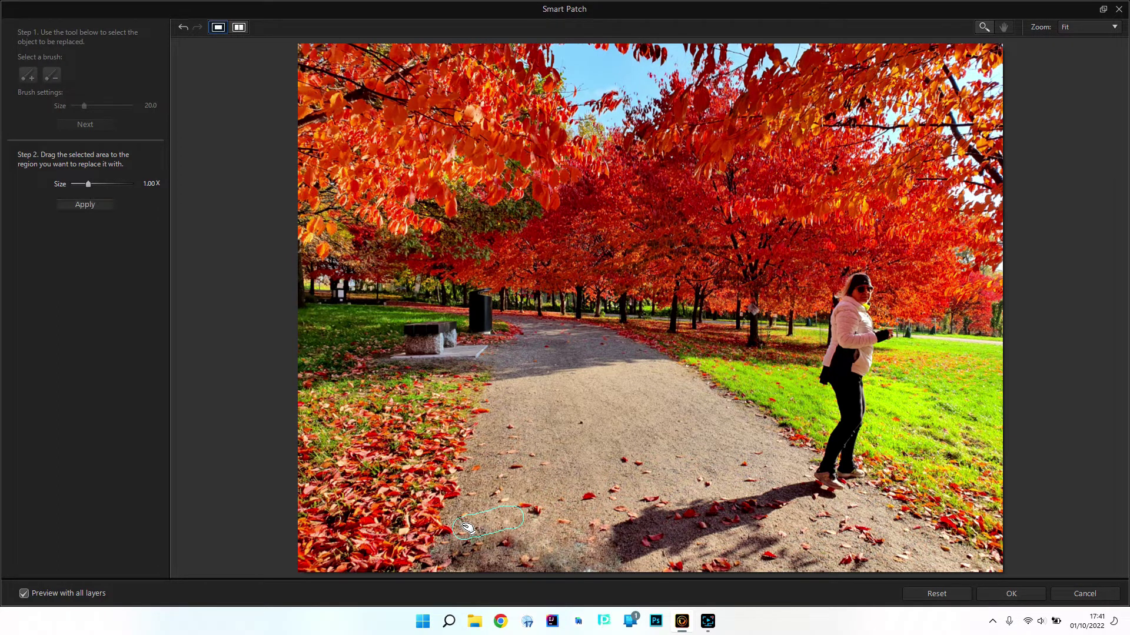
left_click(85, 205)
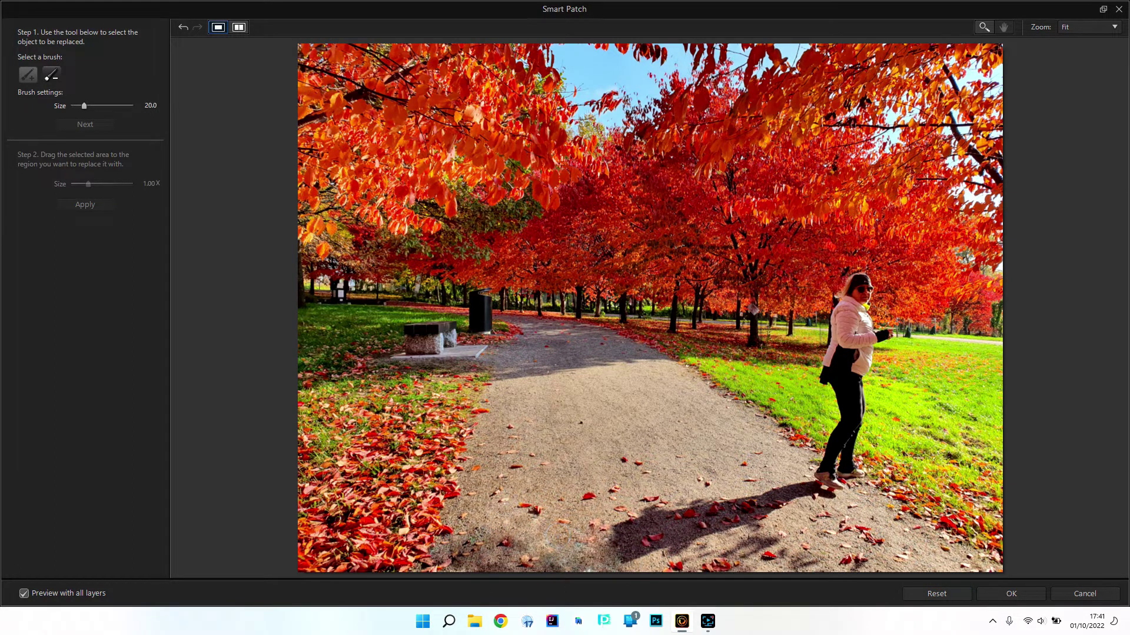
key("z")
key("ctrl+z")
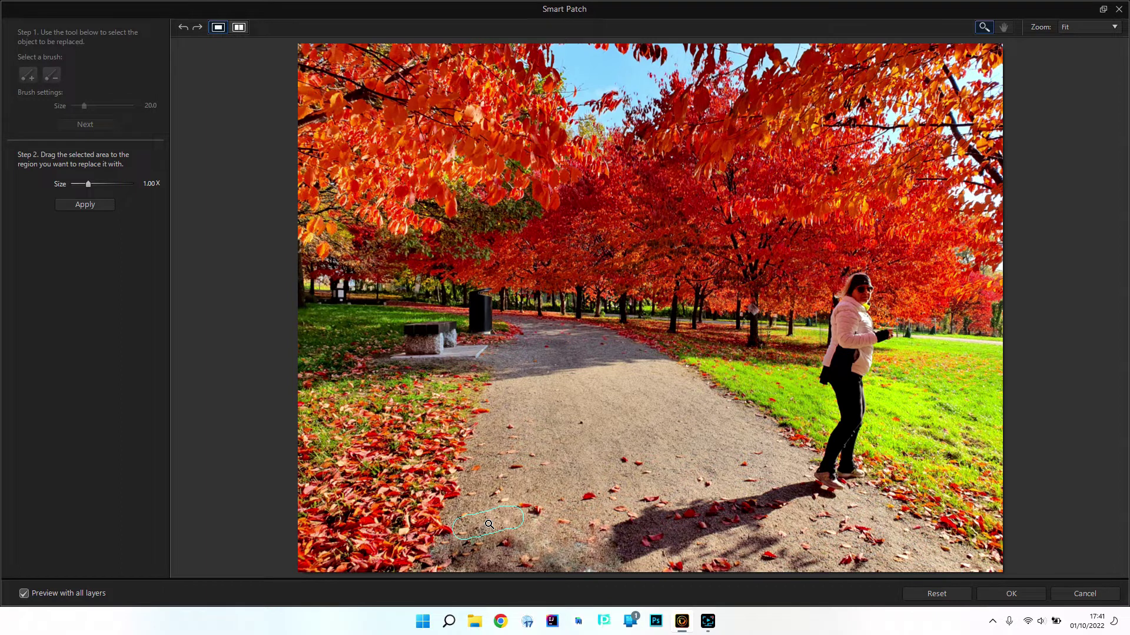
key("Escape")
left_click(96, 205)
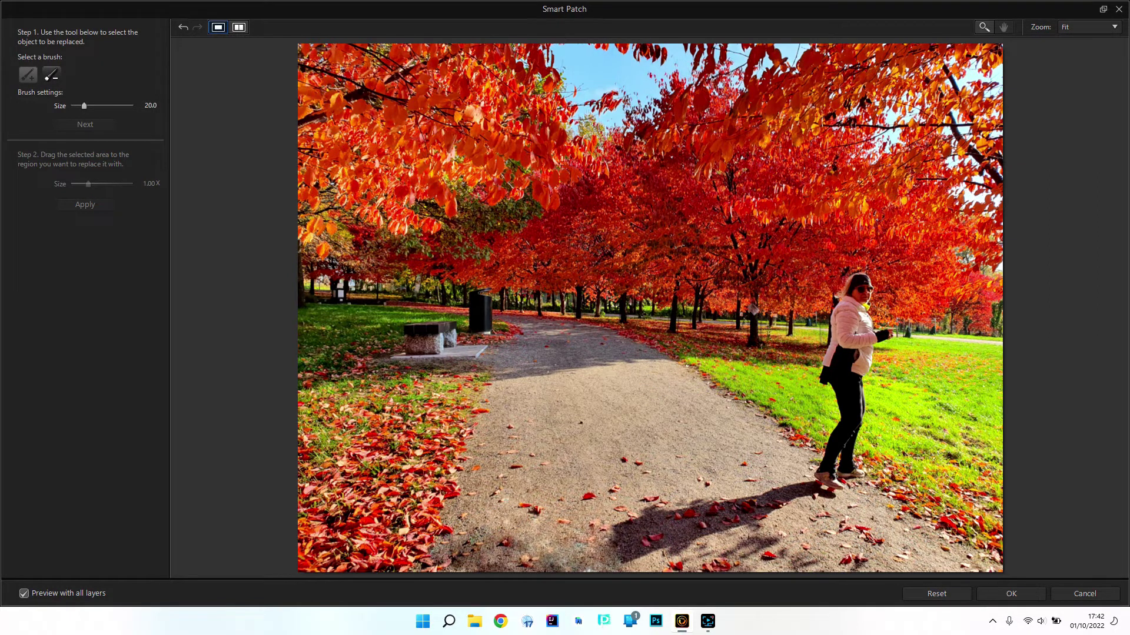
Step: At 50% zoom with brush size 12.9, select the front of the woman's head and face and patch it with nearby red foliage
left_click(983, 27)
left_click(863, 289)
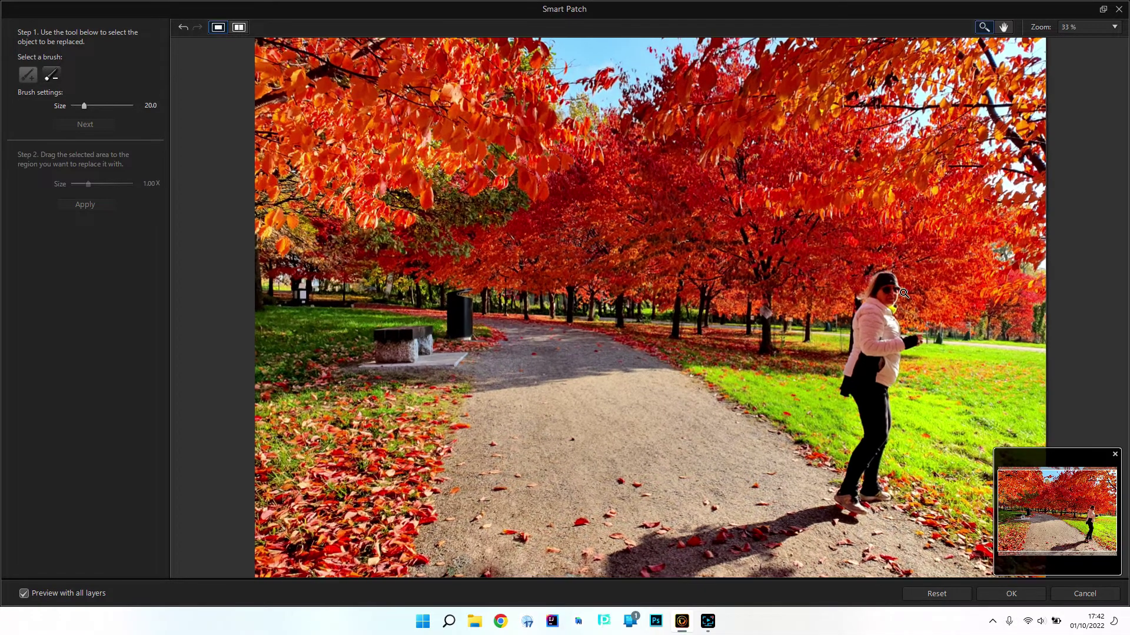
left_click(917, 328)
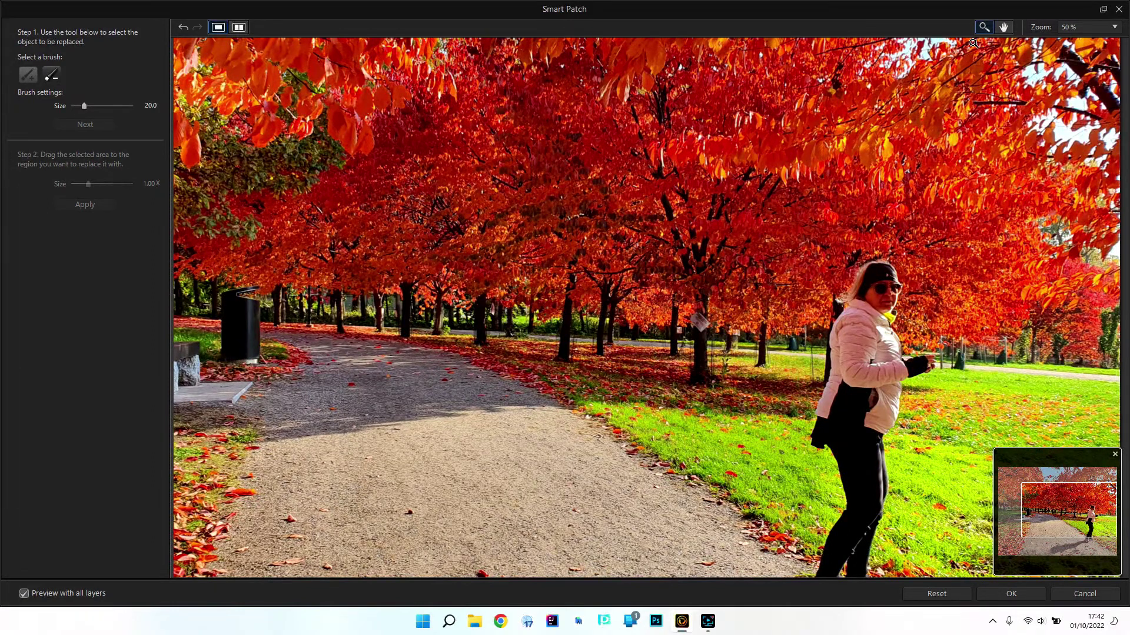
left_click(983, 27)
left_click_drag(84, 106, 80, 106)
left_click_drag(885, 282, 887, 315)
left_click_drag(885, 264, 886, 266)
left_click(87, 125)
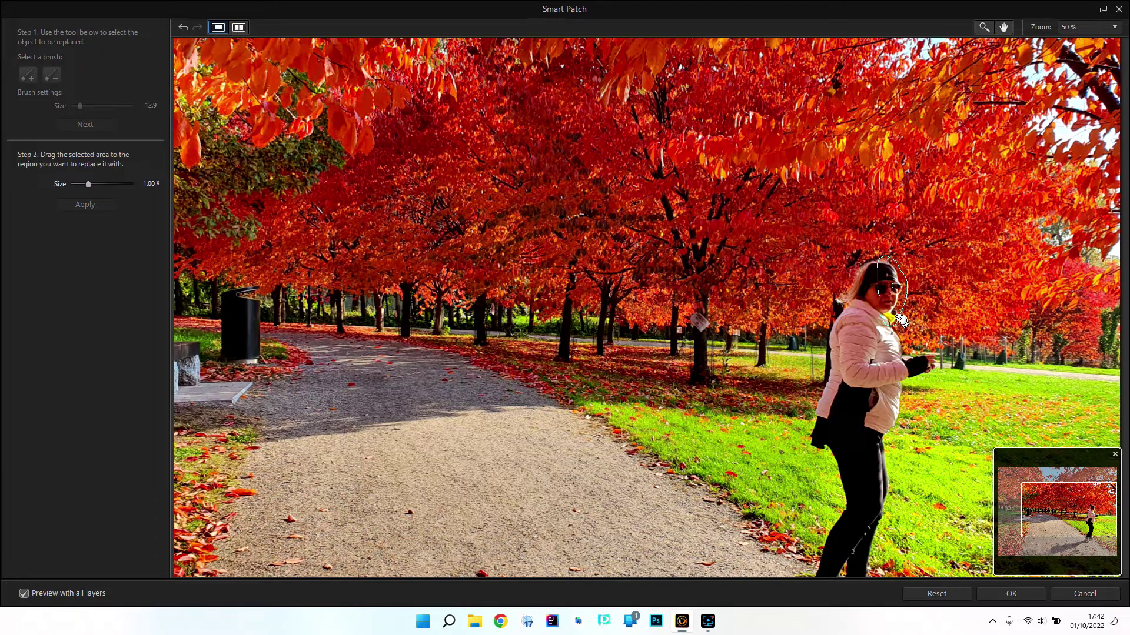
left_click_drag(901, 314, 917, 314)
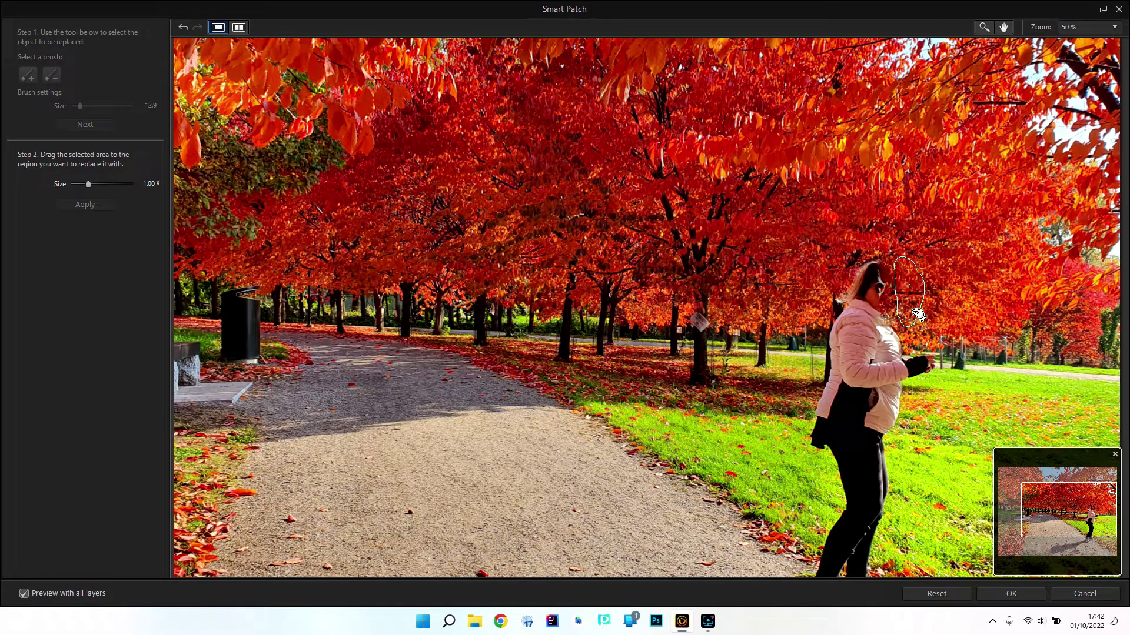
left_click_drag(918, 314, 924, 316)
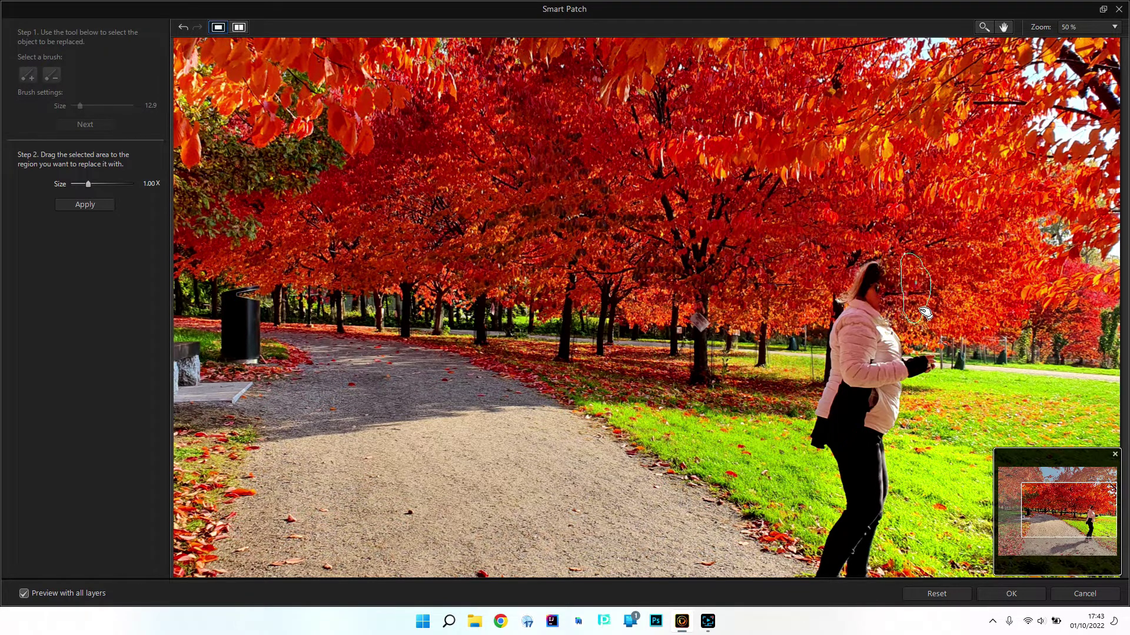
left_click_drag(923, 317, 939, 290)
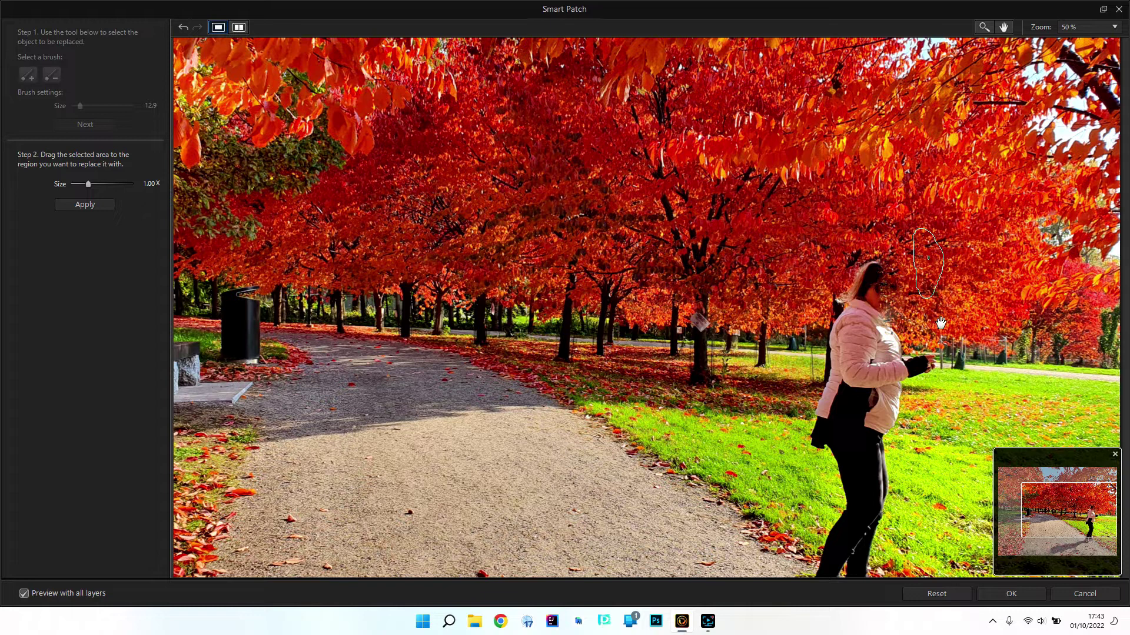
left_click(96, 206)
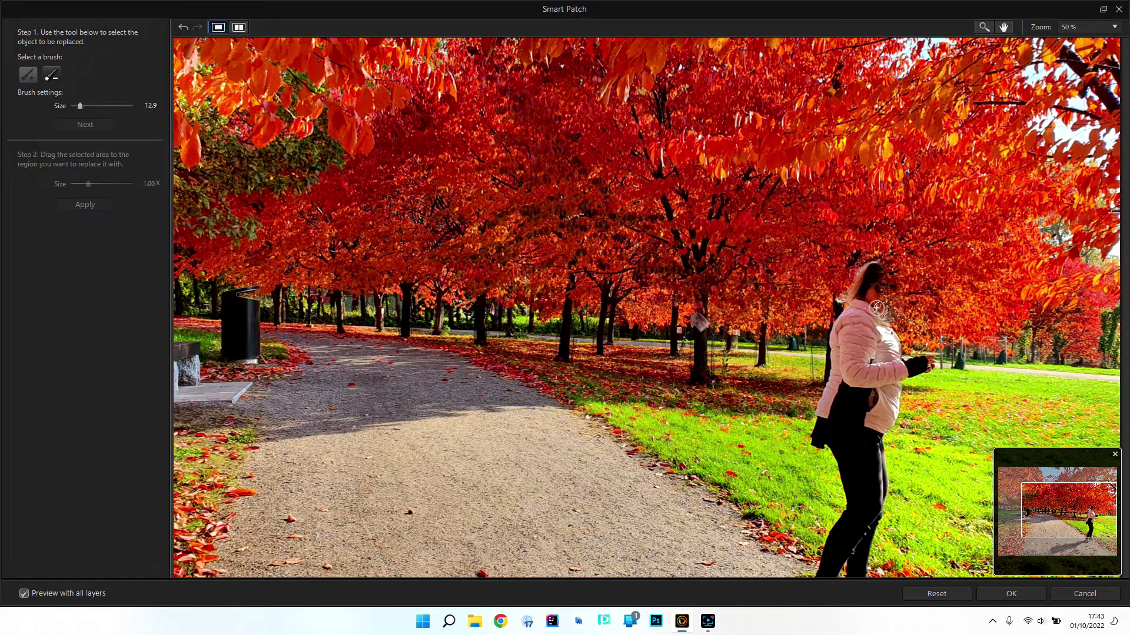
Step: Select the remaining back part of the woman's head and hair and patch it with the red foliage behind her
mouse_move(857, 281)
left_mouse_down()
mouse_move(872, 301)
mouse_move(876, 275)
mouse_move(876, 301)
left_mouse_up()
left_click(87, 125)
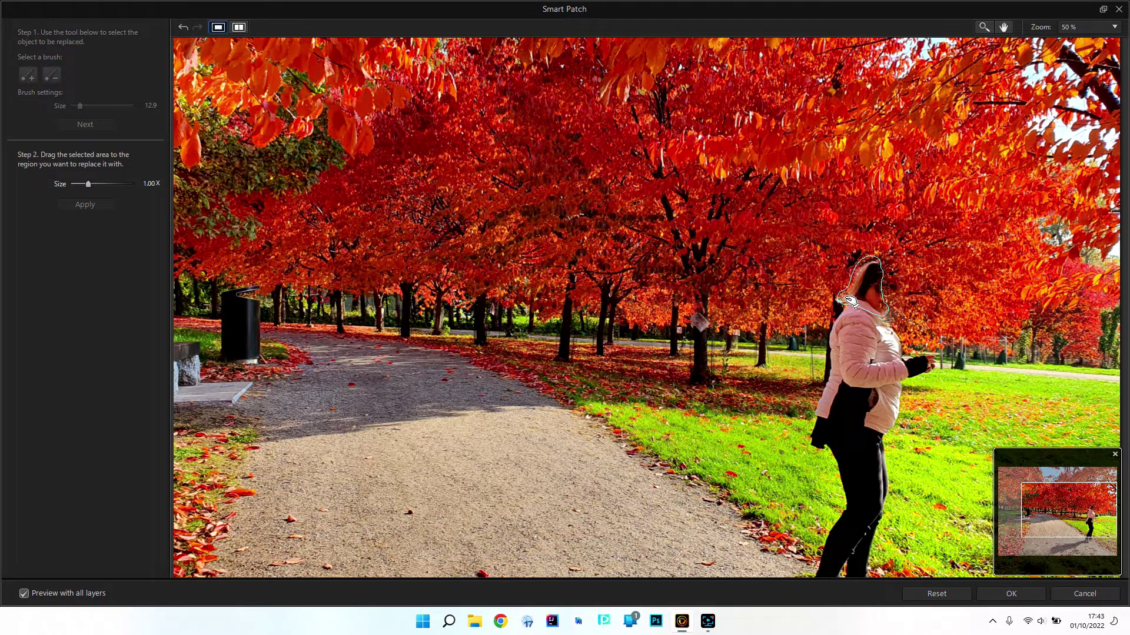
left_click_drag(845, 301, 805, 291)
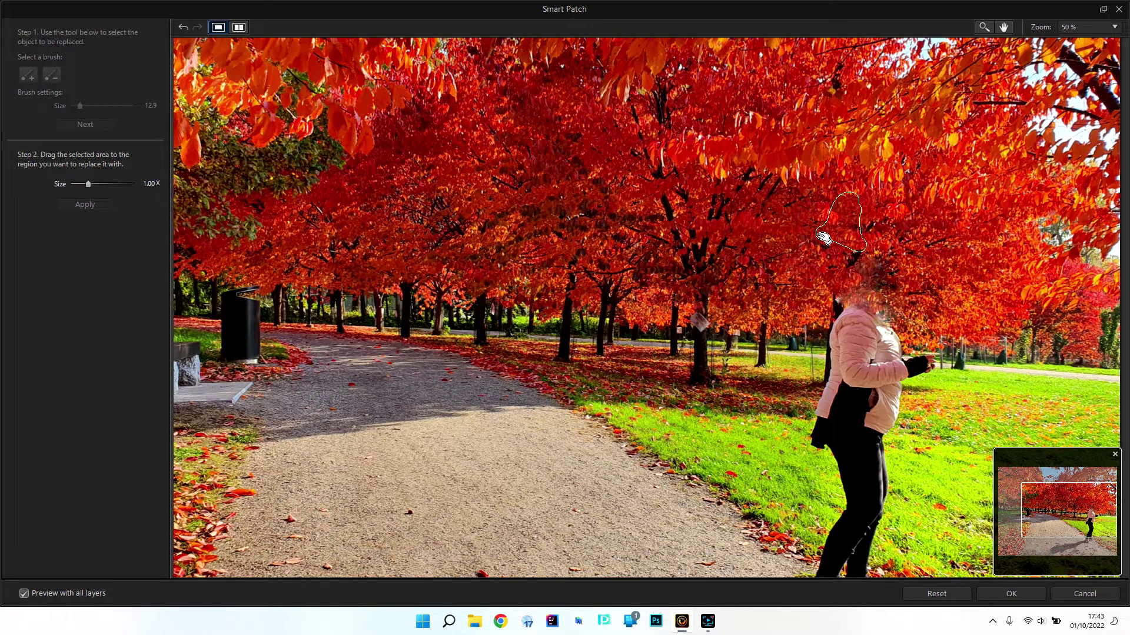
mouse_move(835, 224)
left_mouse_down()
mouse_move(862, 186)
mouse_move(837, 230)
left_mouse_up()
left_click_drag(806, 267, 789, 293)
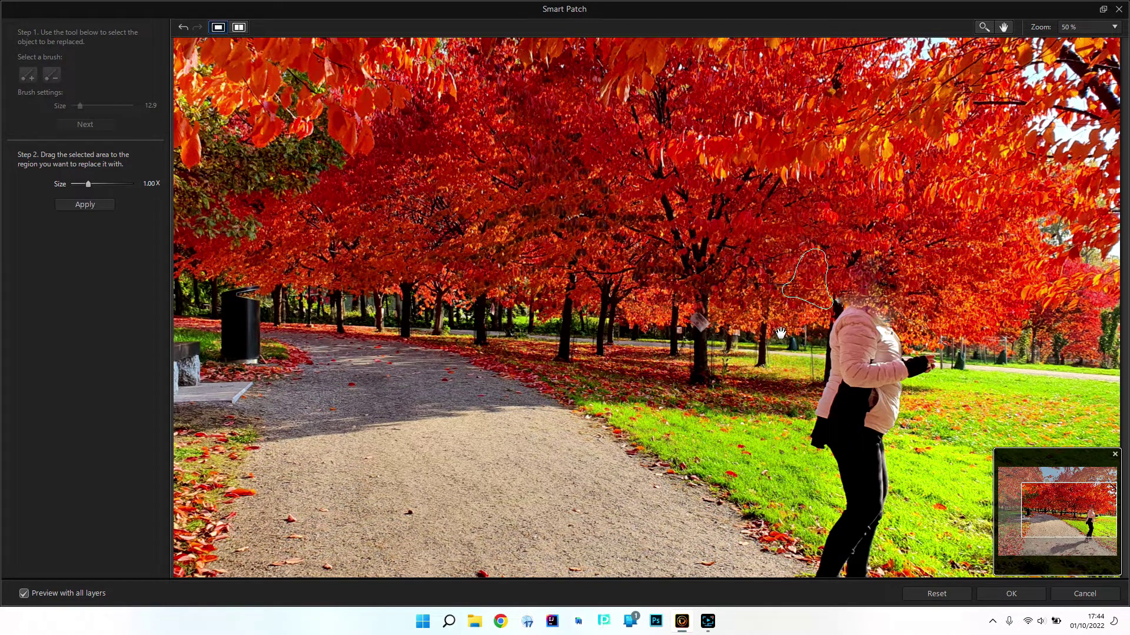
left_click(88, 204)
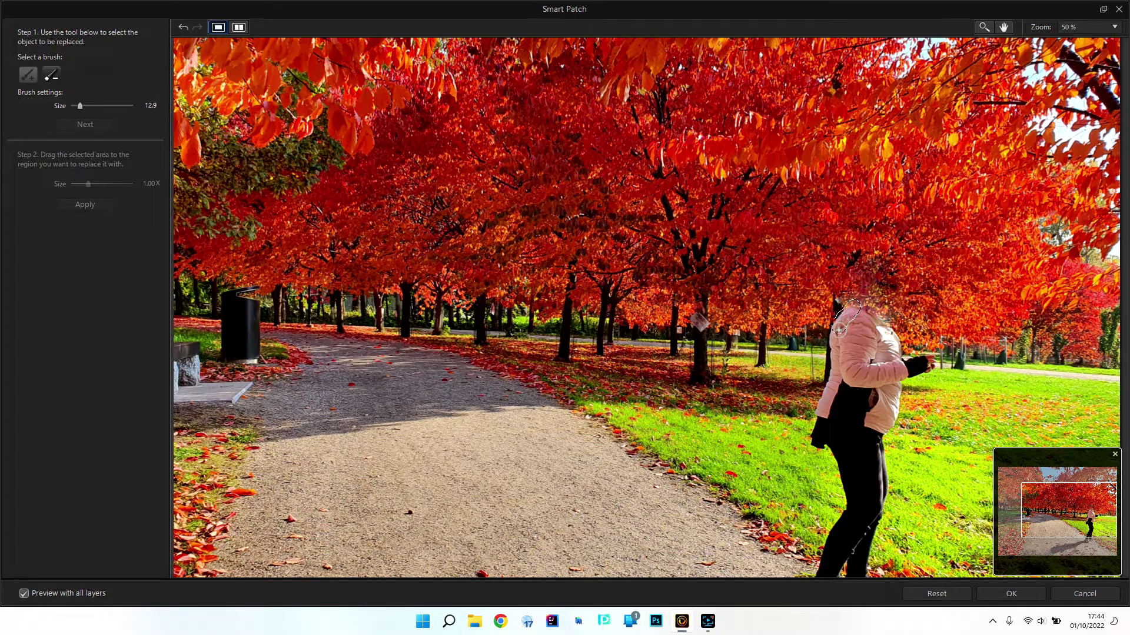
Step: Select the upper back and collar of the pink jacket and patch them with the lower edge of the foliage behind her
mouse_move(840, 339)
left_mouse_down()
mouse_move(864, 311)
mouse_move(845, 301)
left_mouse_up()
left_click(88, 125)
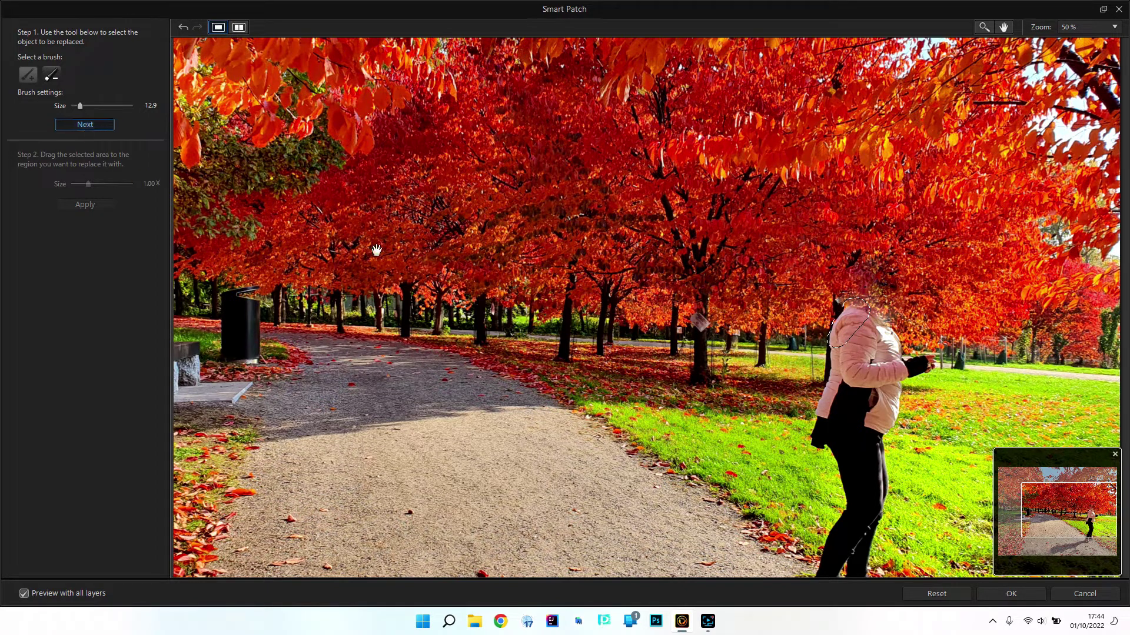
left_click_drag(836, 344, 760, 340)
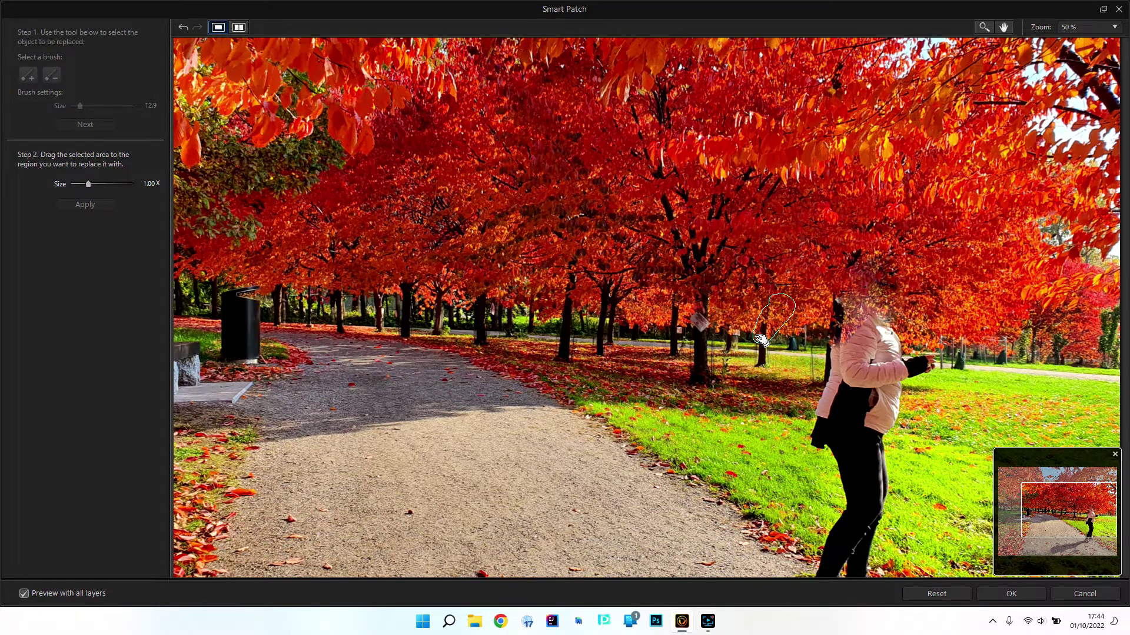
left_click_drag(761, 340, 760, 340)
left_click(95, 206)
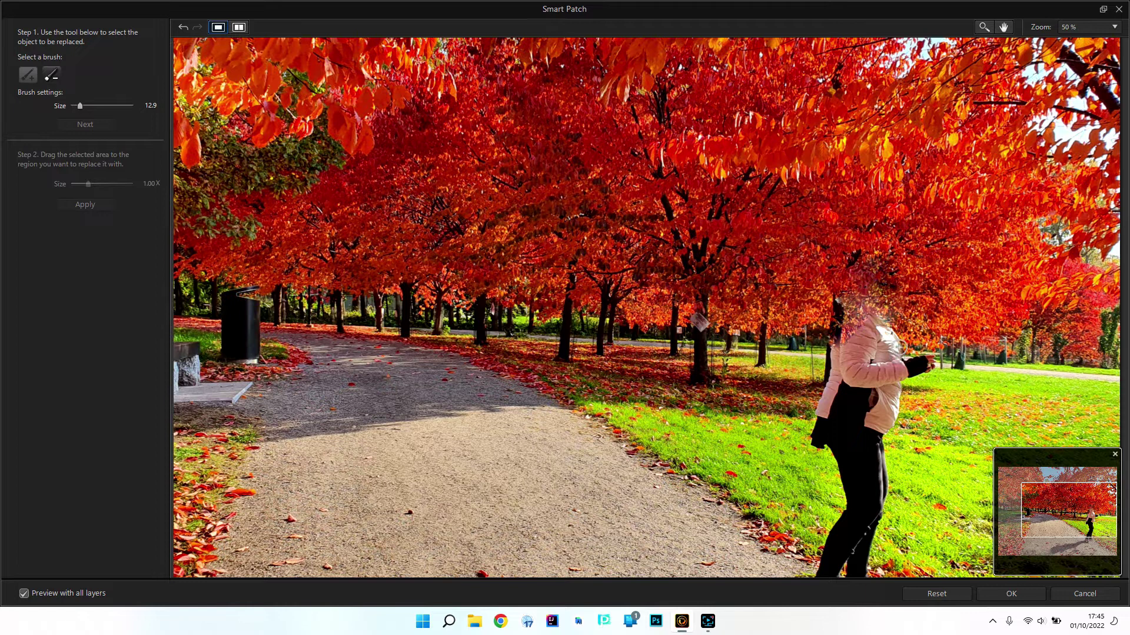
Step: Select the jacket's upper chest and shoulder and patch them with the foliage and grass edge in front of her
left_click_drag(868, 343, 869, 316)
left_click(88, 126)
left_click_drag(906, 350, 947, 352)
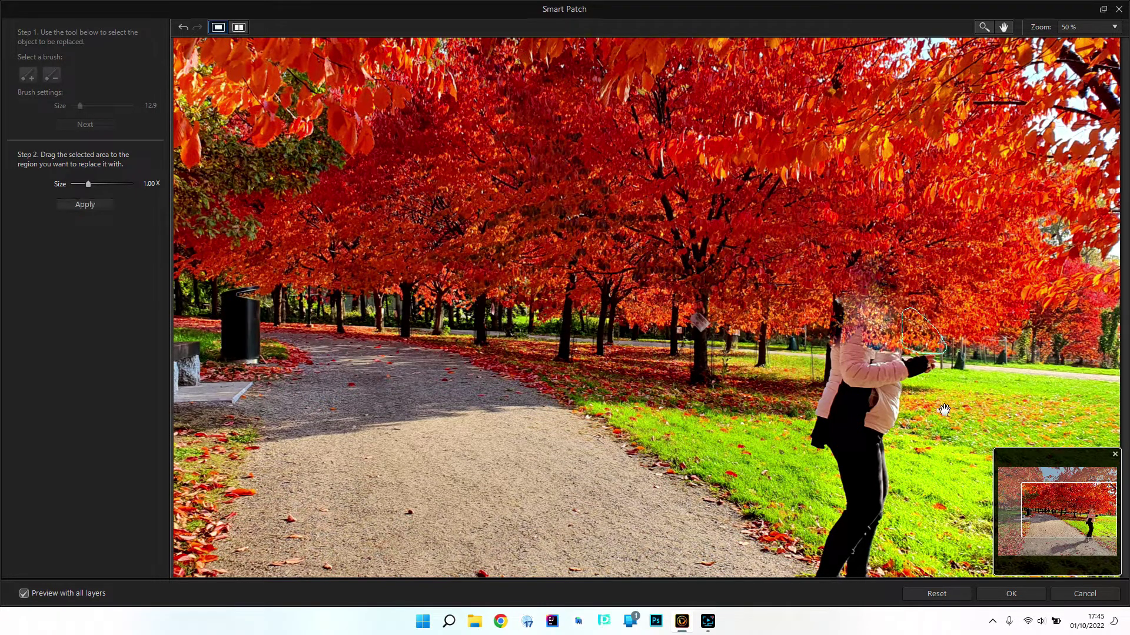
left_click(84, 204)
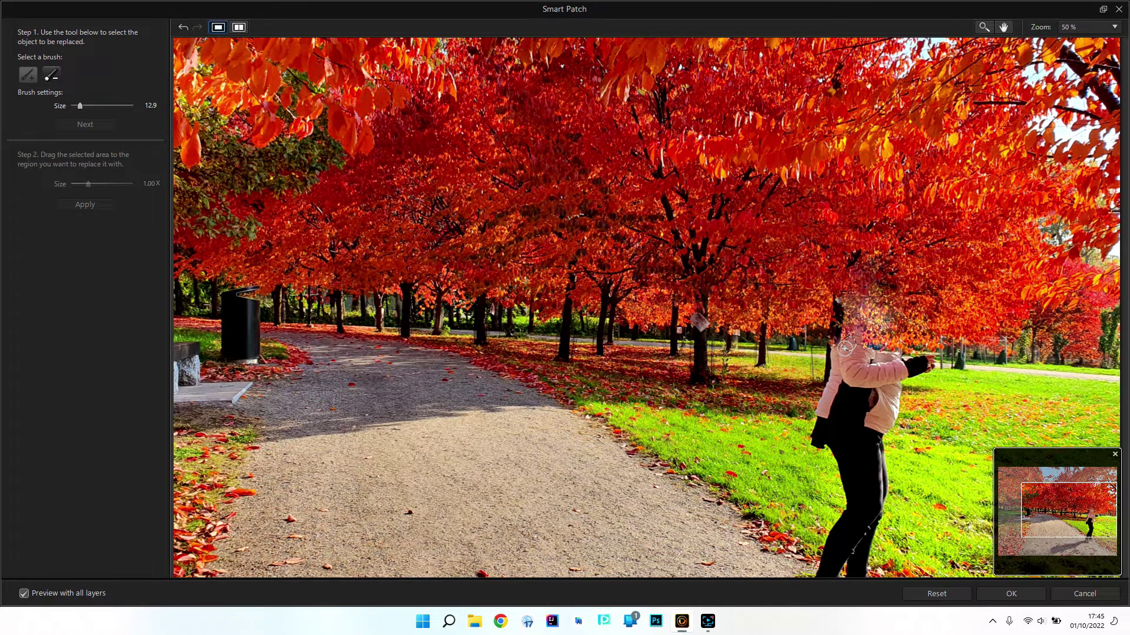
Step: Select the back edge of the jacket below the shoulder and patch it with the thick tree trunk beside the lawn
mouse_move(834, 366)
left_mouse_down()
mouse_move(836, 388)
mouse_move(840, 372)
left_mouse_up()
left_click(86, 125)
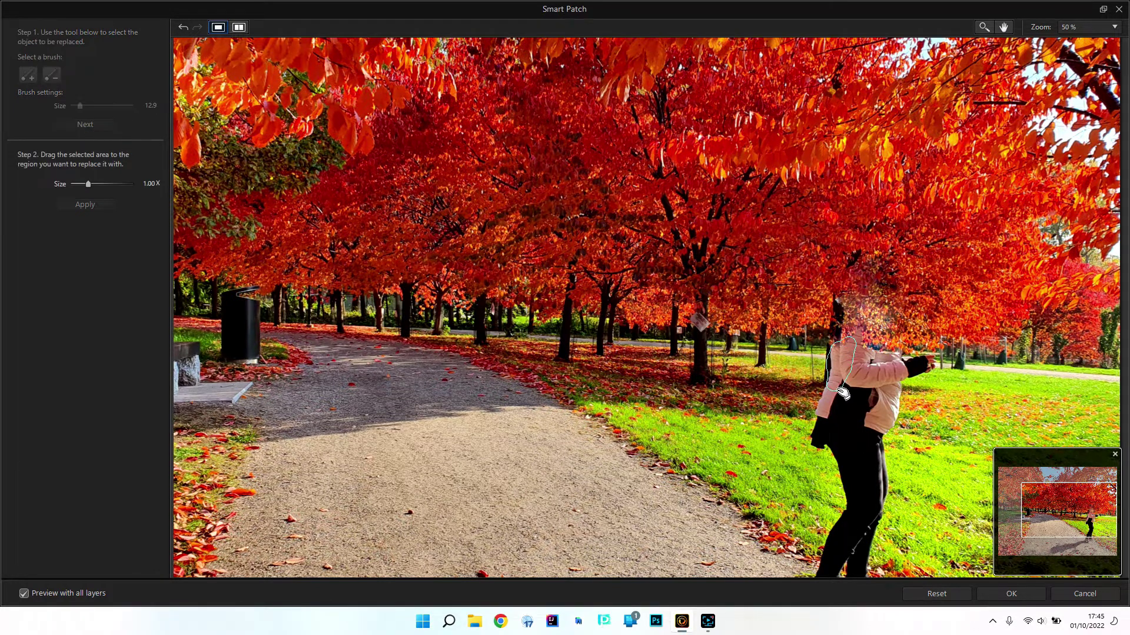
left_click_drag(834, 385, 761, 371)
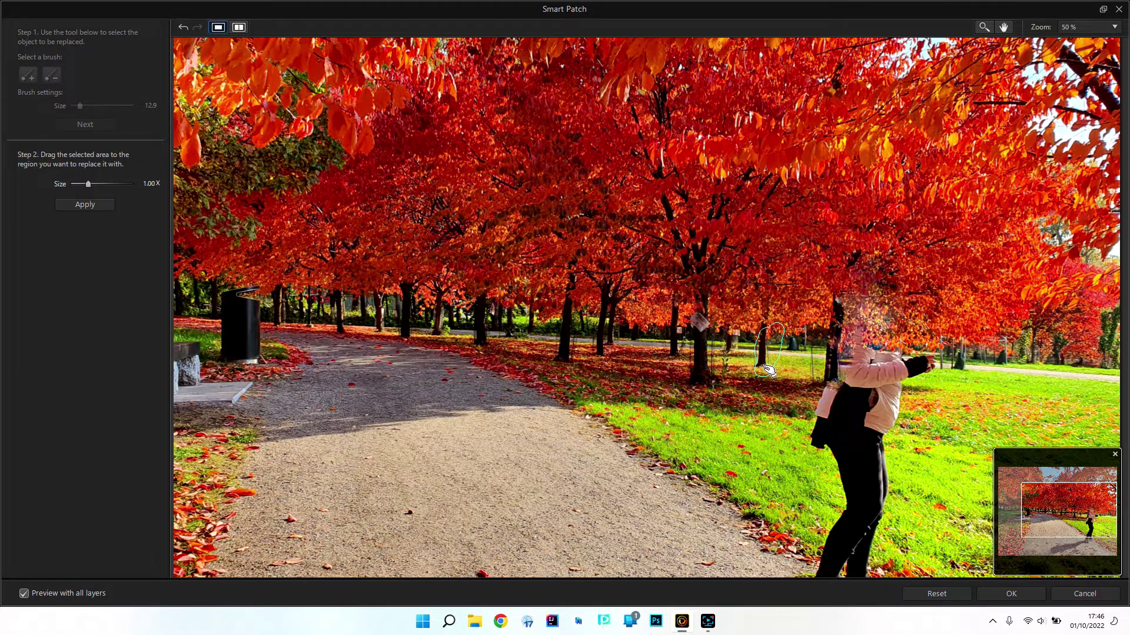
left_click_drag(767, 370, 711, 374)
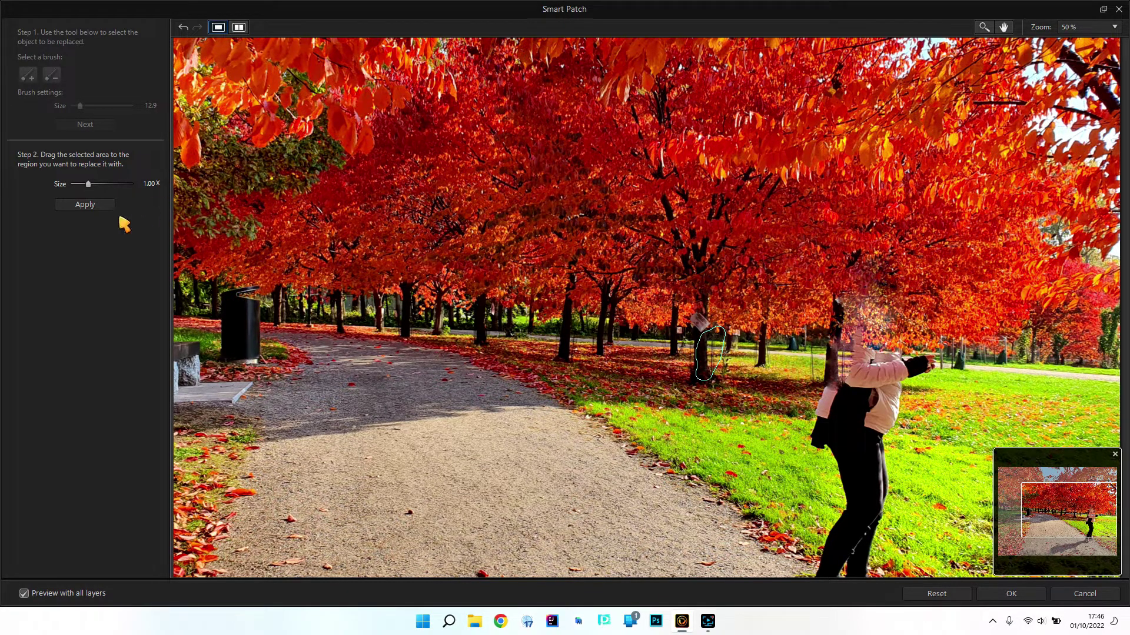
left_click(88, 203)
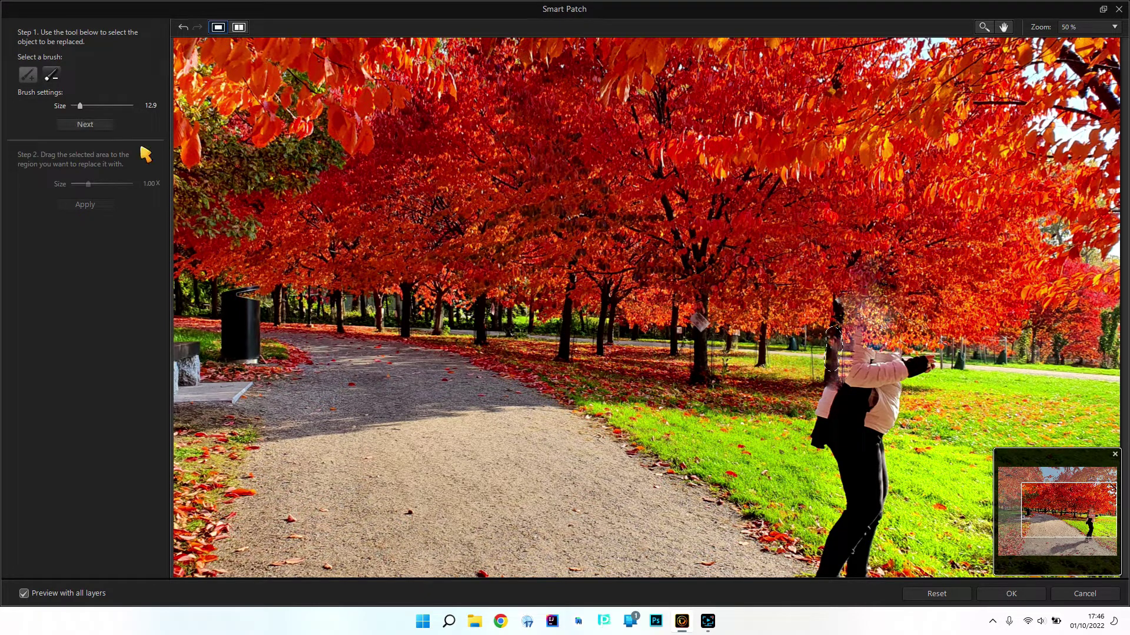
Step: Try patching the trunk strip behind the jacket with other tree trunks from the background, and undo the attempt
left_click(74, 126)
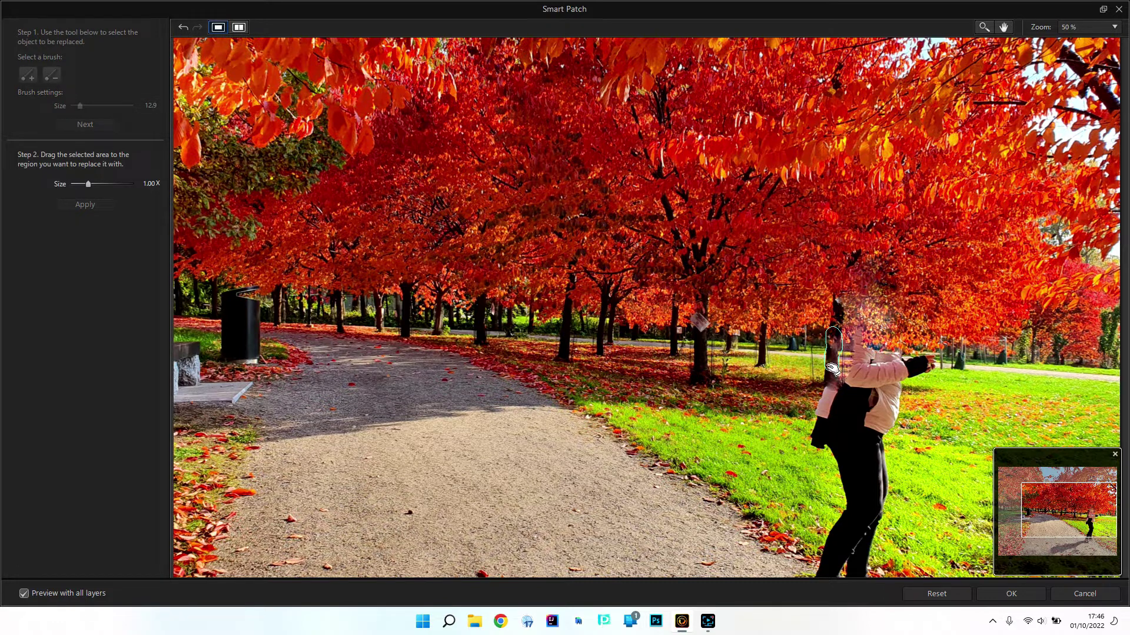
left_click_drag(833, 365, 568, 345)
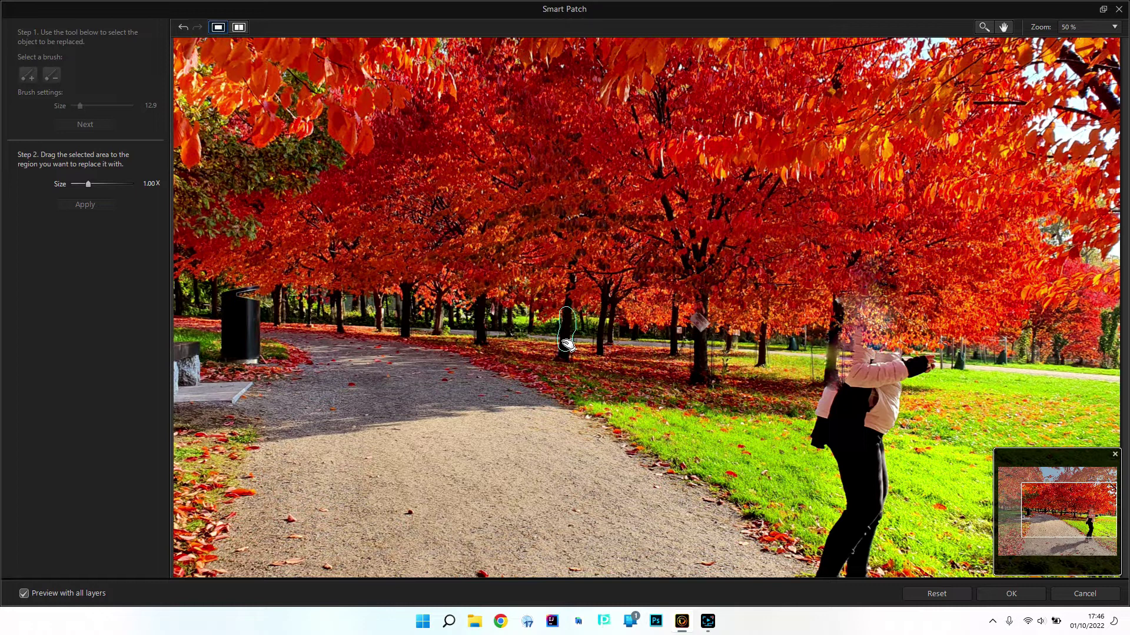
left_click_drag(566, 344, 760, 362)
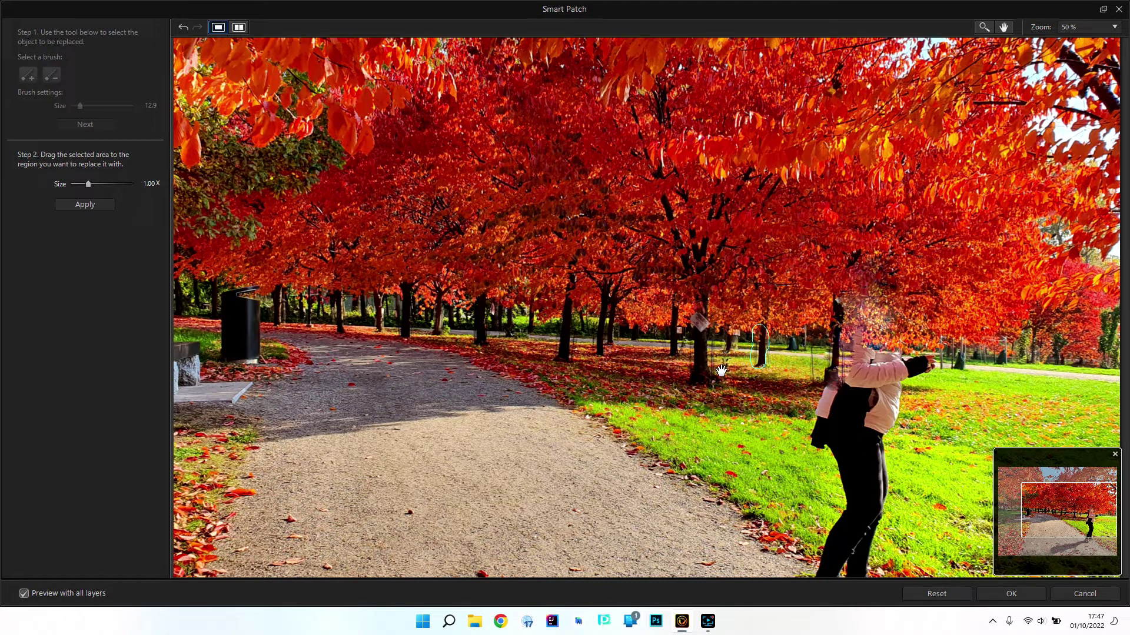
key("z")
key("ctrl+z")
key("ctrl+z")
key("ctrl+z")
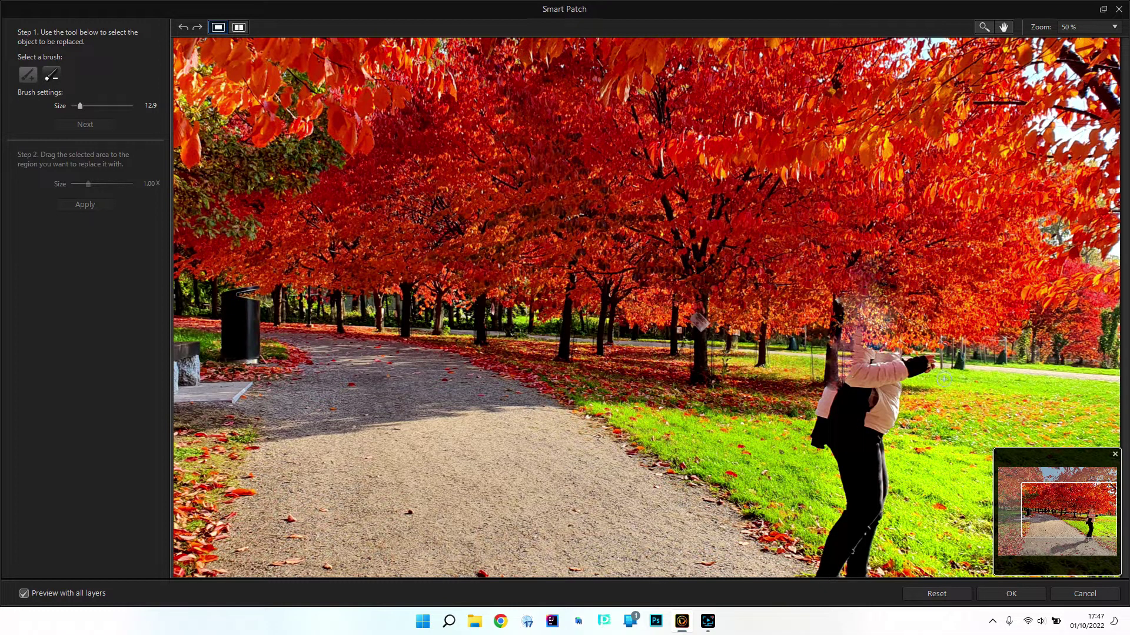
Step: Select the strip along the woman's shoulder, outstretched arm and hand and patch it with the lawn and far path edge
mouse_move(932, 360)
left_mouse_down()
mouse_move(862, 354)
mouse_move(857, 335)
mouse_move(926, 360)
left_mouse_up()
left_click(86, 125)
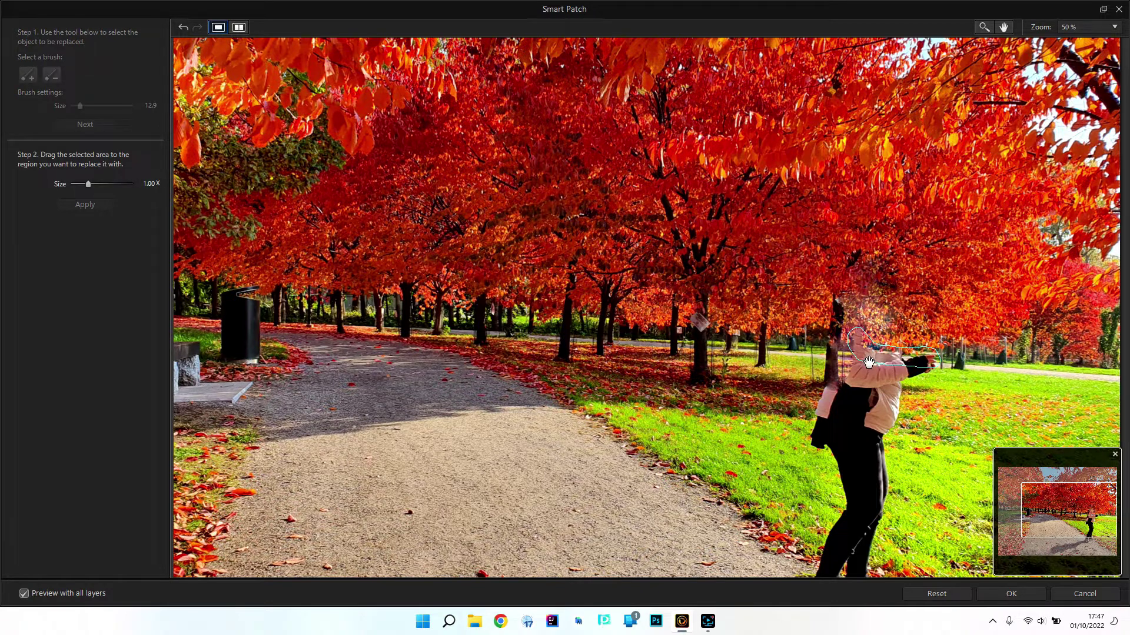
left_click_drag(877, 364, 1035, 376)
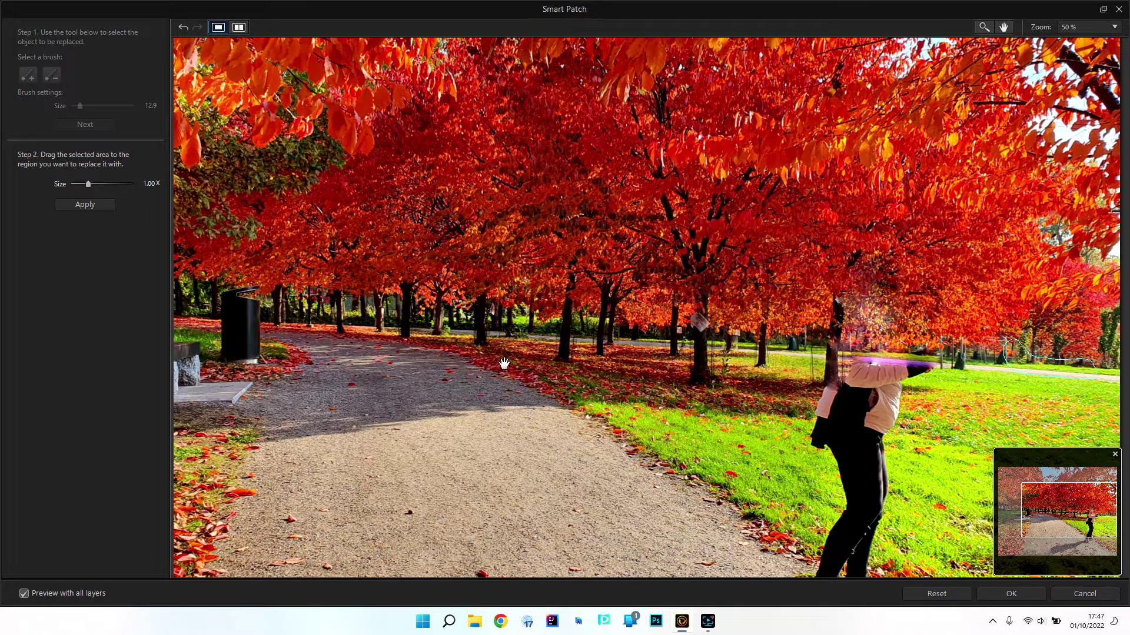
left_click(84, 205)
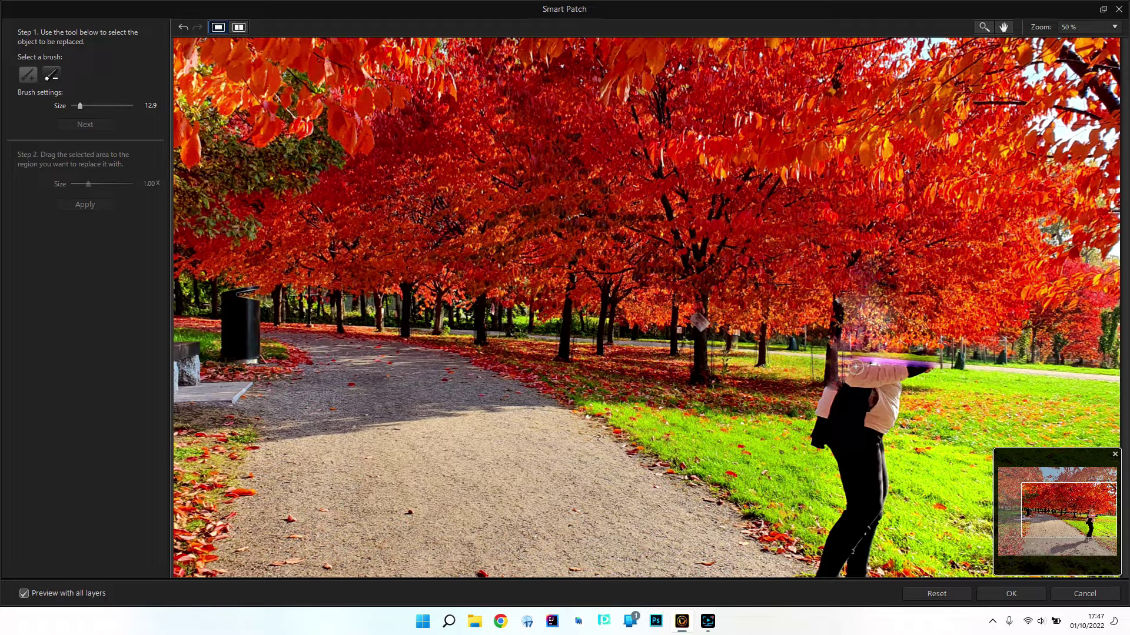
Step: Select the remaining patch of jacket at the woman's back shoulder and replace it with the leaf-strewn lawn just behind the tree trunk
mouse_move(847, 358)
left_mouse_down()
mouse_move(839, 370)
mouse_move(847, 382)
mouse_move(862, 379)
mouse_move(855, 368)
left_mouse_up()
left_click(82, 127)
left_click_drag(849, 379, 801, 373)
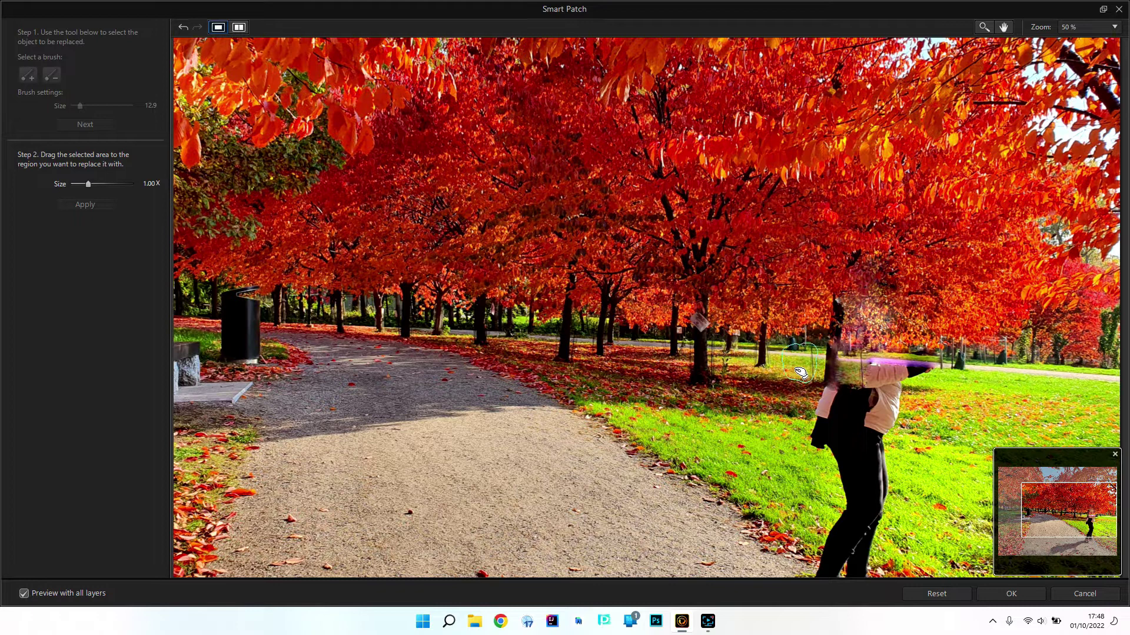
left_click_drag(800, 375, 798, 375)
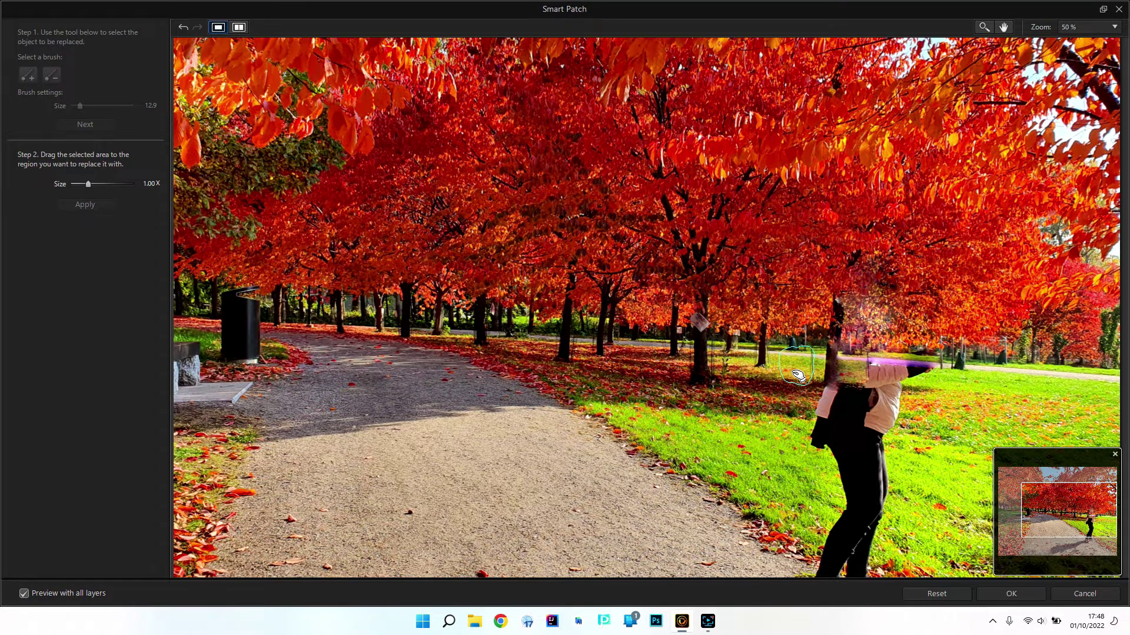
left_click_drag(797, 375, 798, 375)
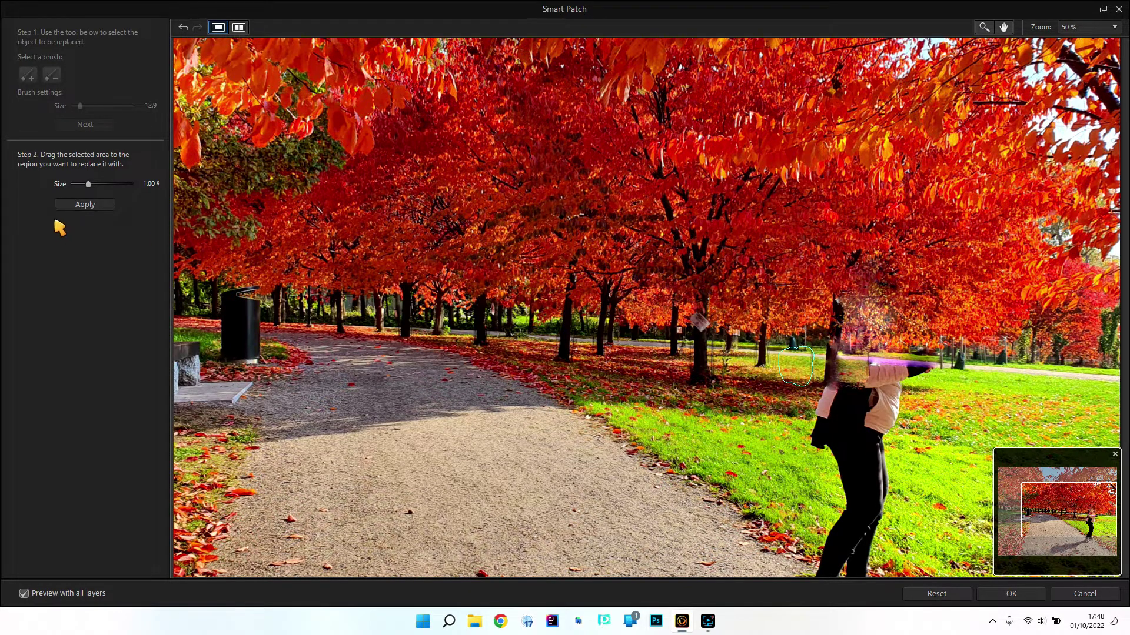
left_click(83, 206)
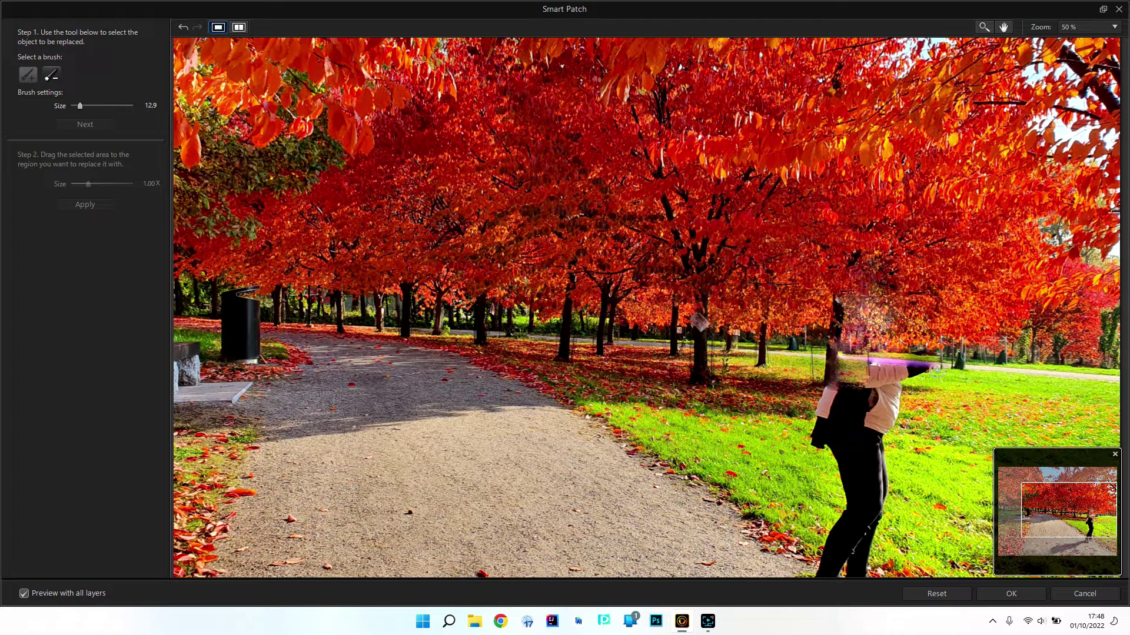
Step: Select the remaining forearm and hand, patch them with the sunlit lawn and far path edge, and accept the Smart Patch edits
mouse_move(936, 369)
left_mouse_down()
mouse_move(886, 360)
mouse_move(889, 373)
mouse_move(930, 375)
left_mouse_up()
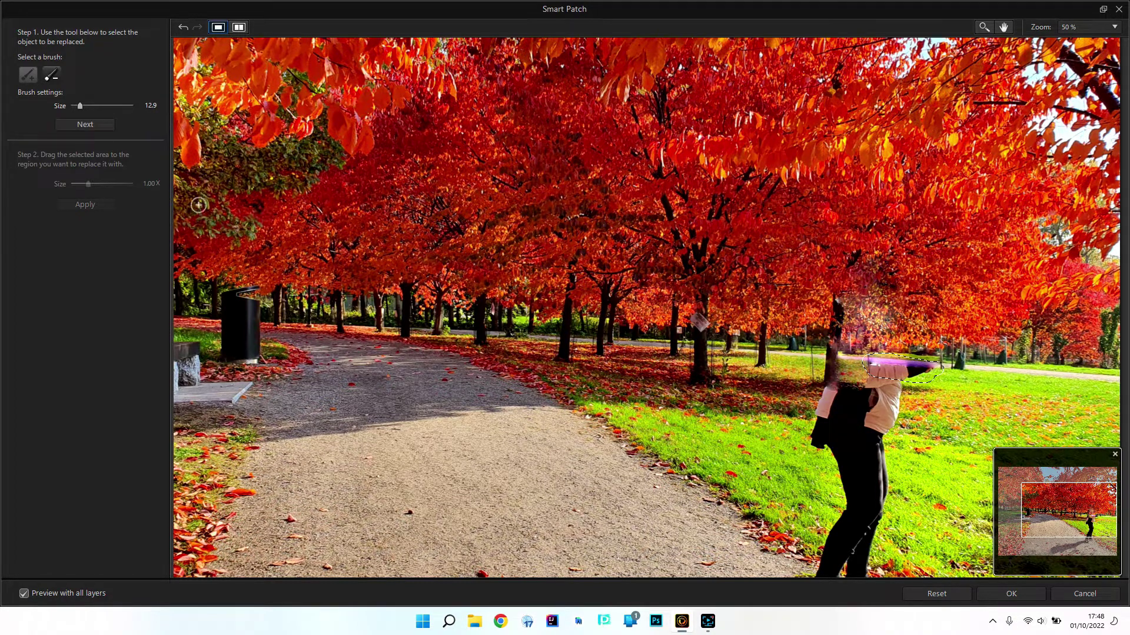
left_click(84, 125)
left_click_drag(920, 379, 1031, 388)
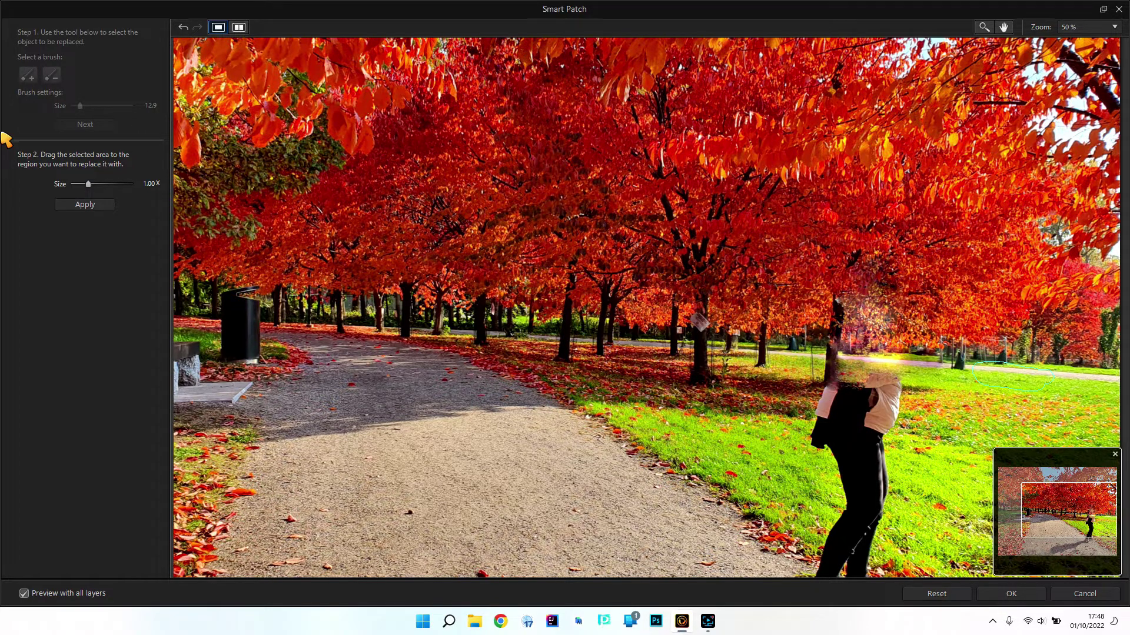
left_click(88, 204)
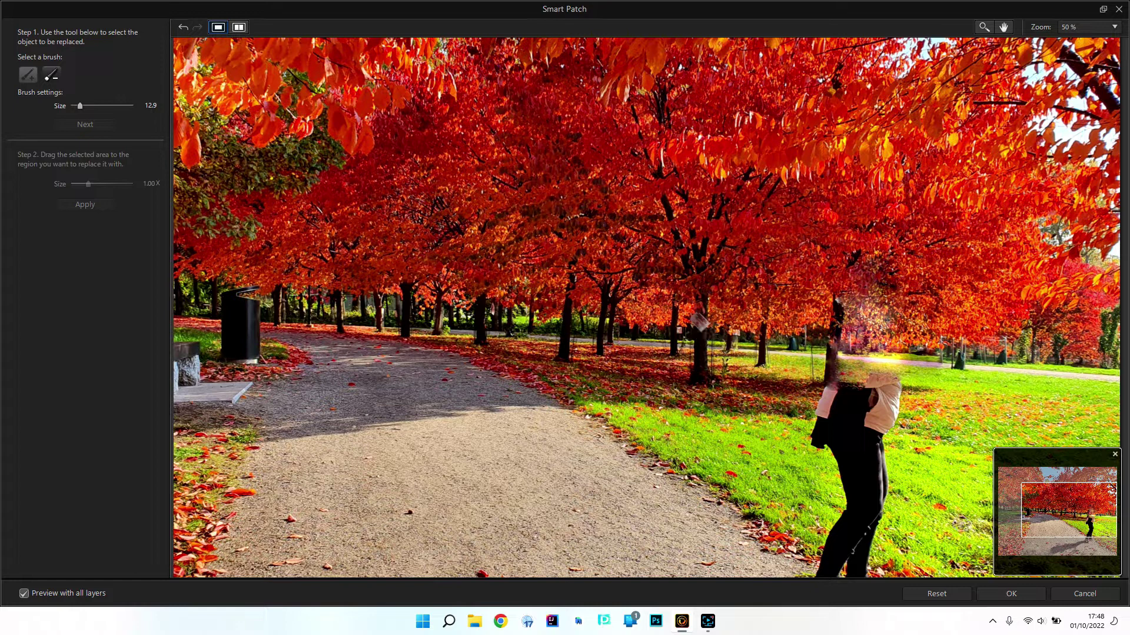
left_click(1011, 594)
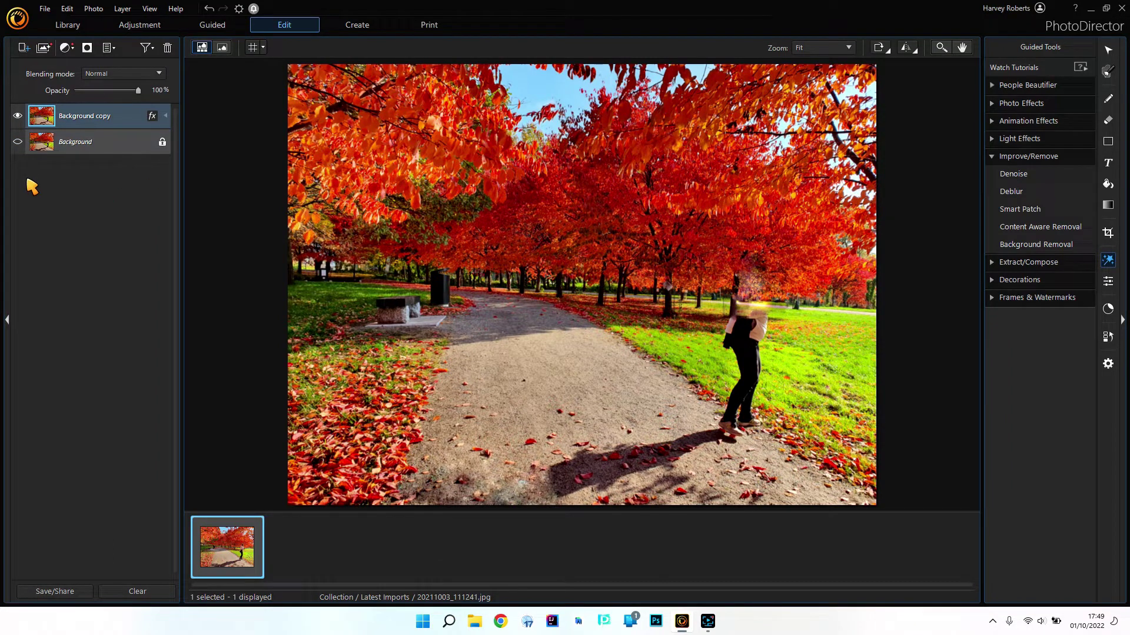
Step: Show the Background layer and toggle the Background copy layer's visibility repeatedly to compare the original photo with the patched version
left_click(18, 142)
left_click(18, 115)
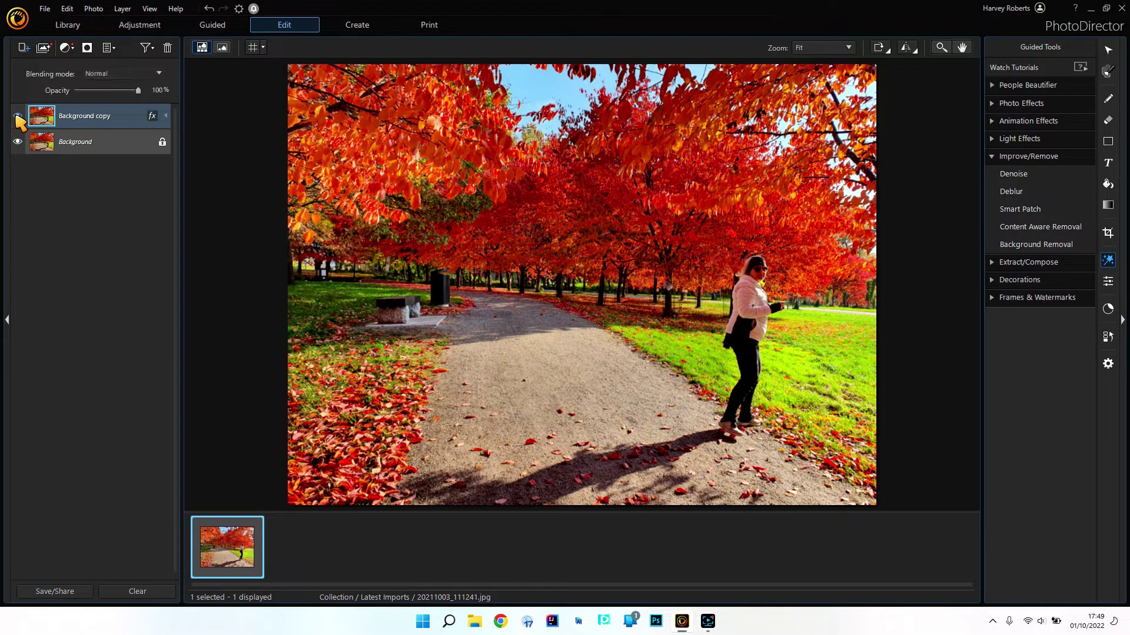
left_click(18, 116)
left_click(18, 116)
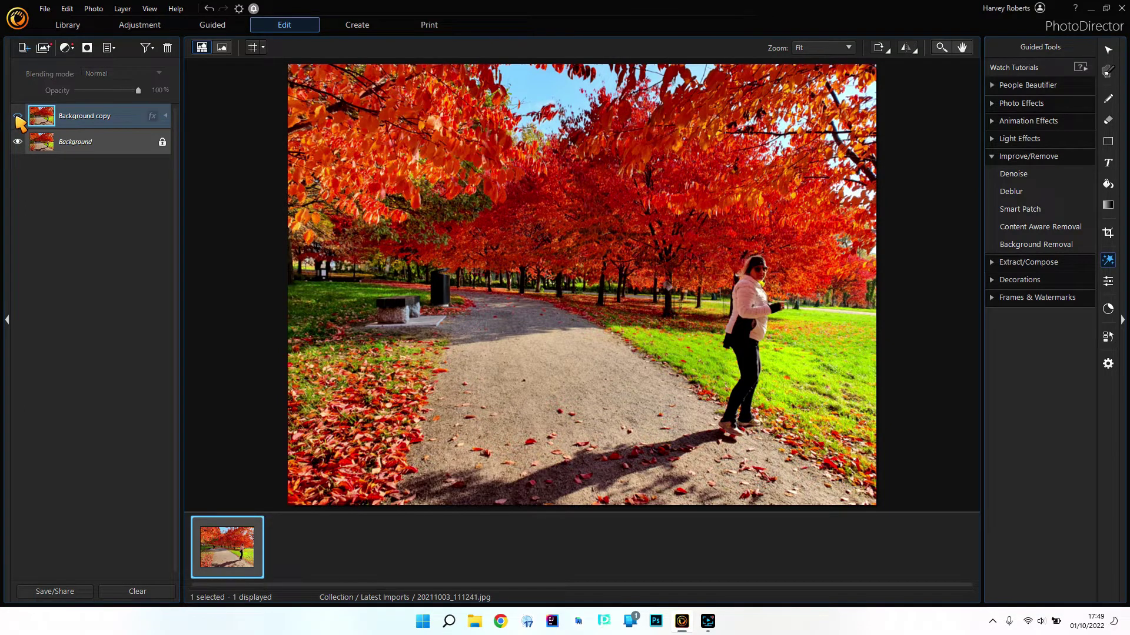
left_click(18, 116)
left_click(18, 116)
left_click(18, 116)
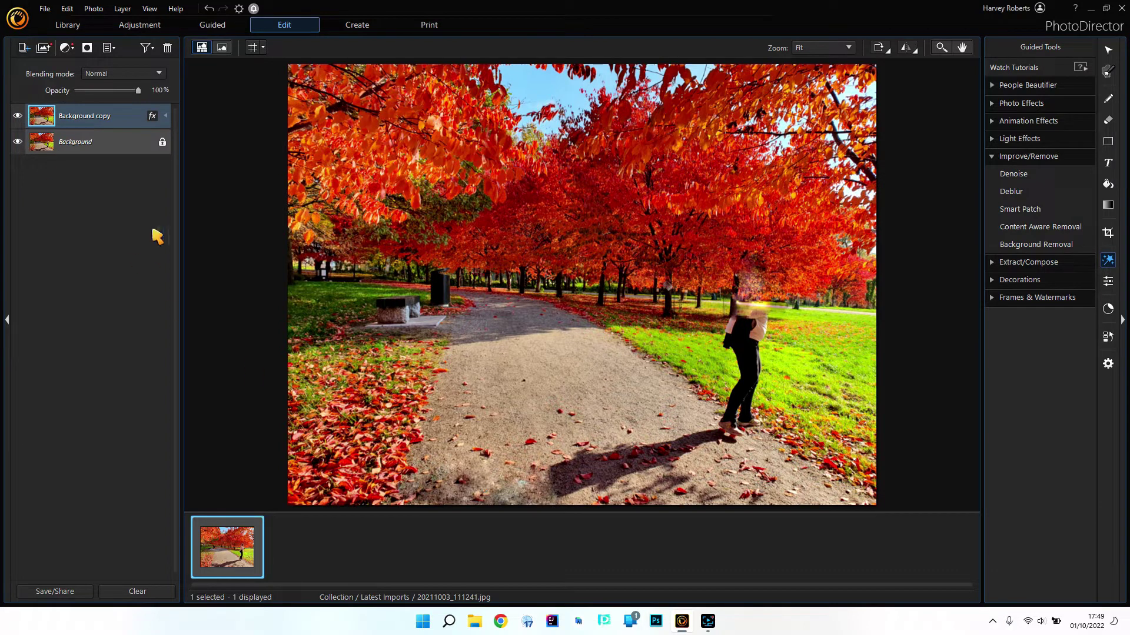
left_click(17, 116)
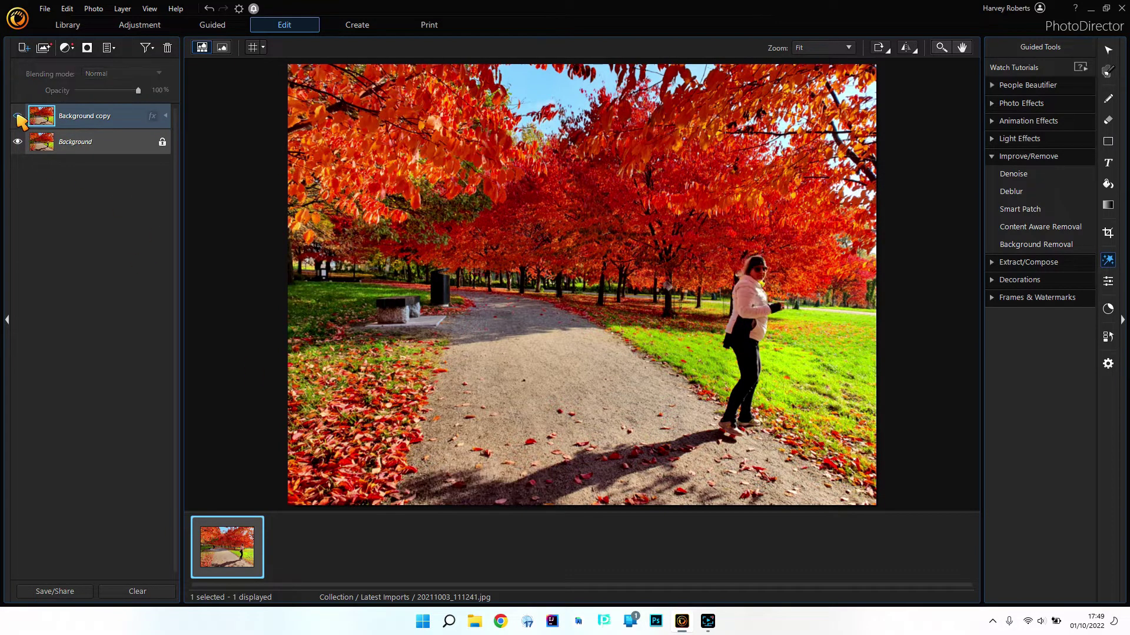
left_click(17, 116)
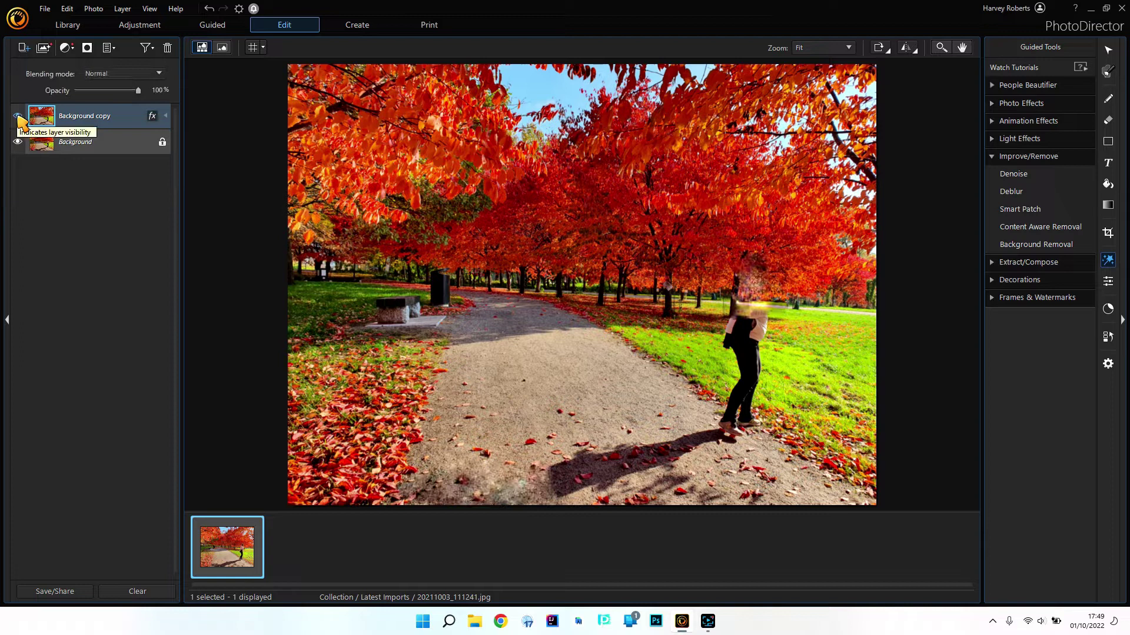
left_click(17, 116)
left_click(18, 116)
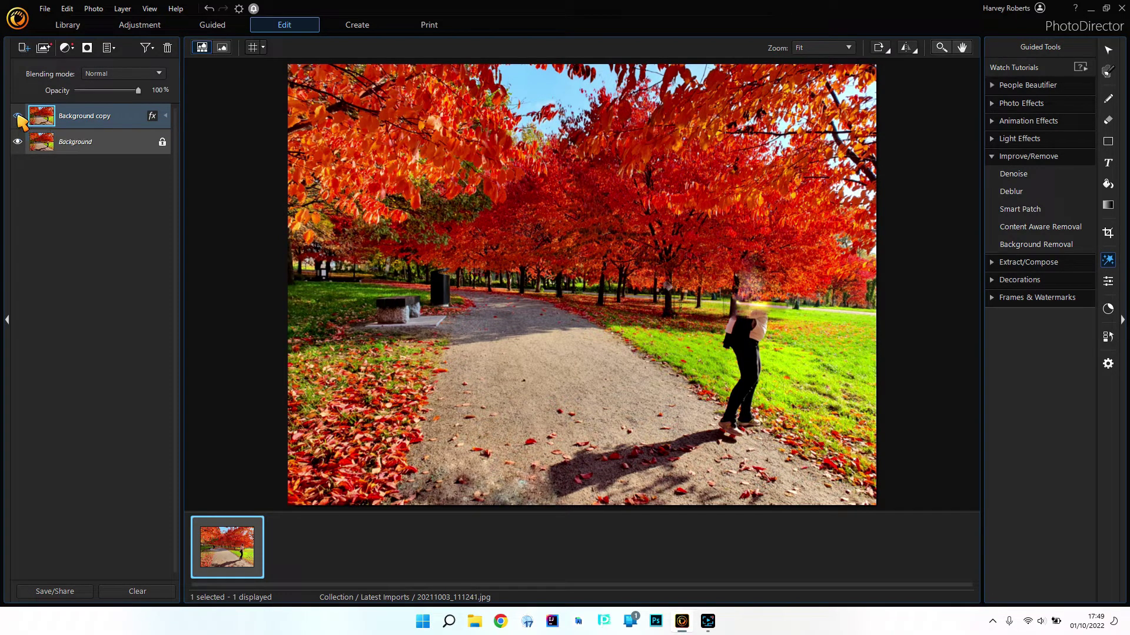
left_click(18, 116)
left_click(19, 116)
left_click(18, 116)
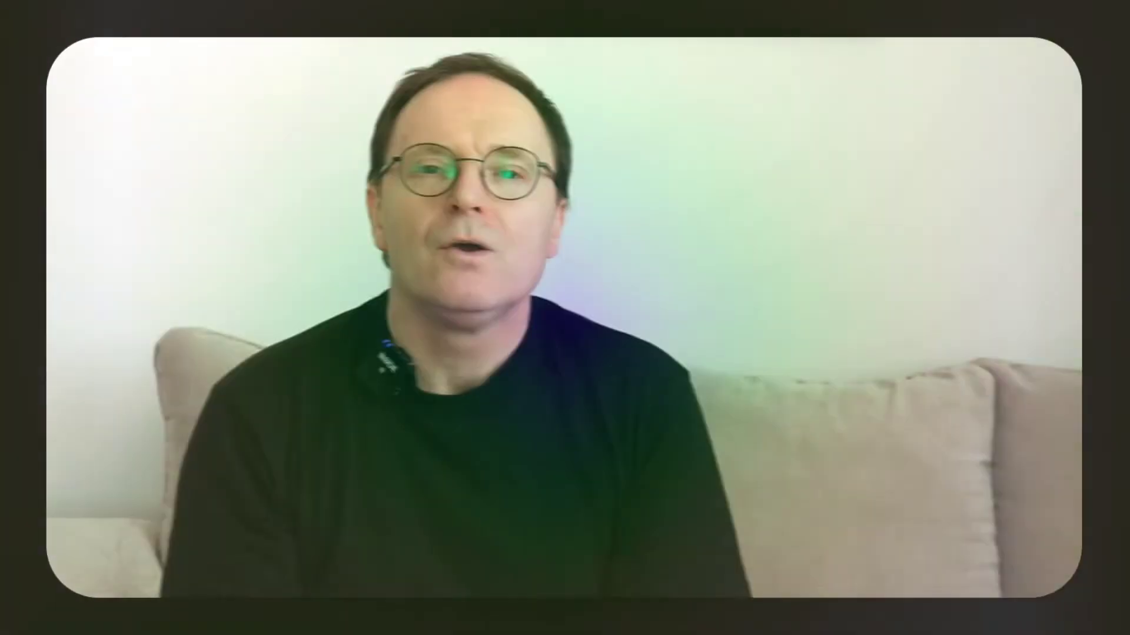